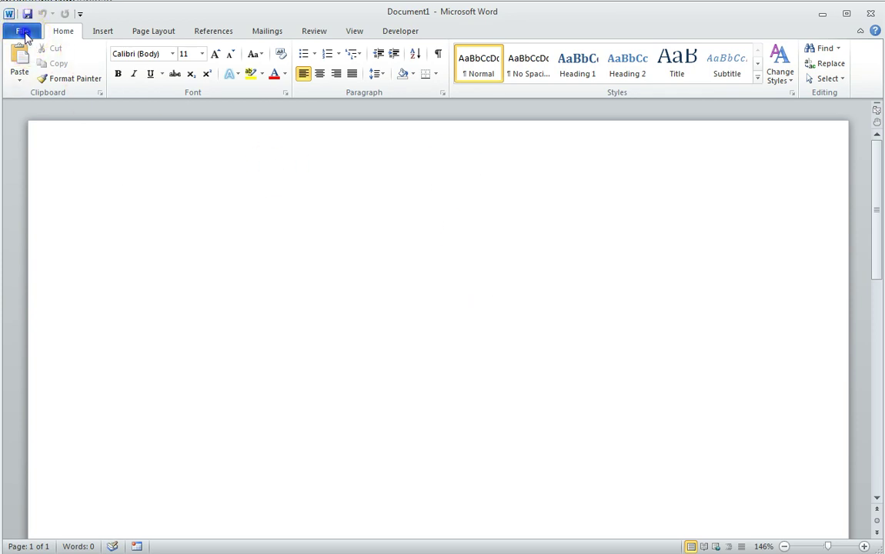
Save the blank document in My Documents as Nugget_S_B1_Personal_Narrative, overwriting the existing file.
left_click(24, 34)
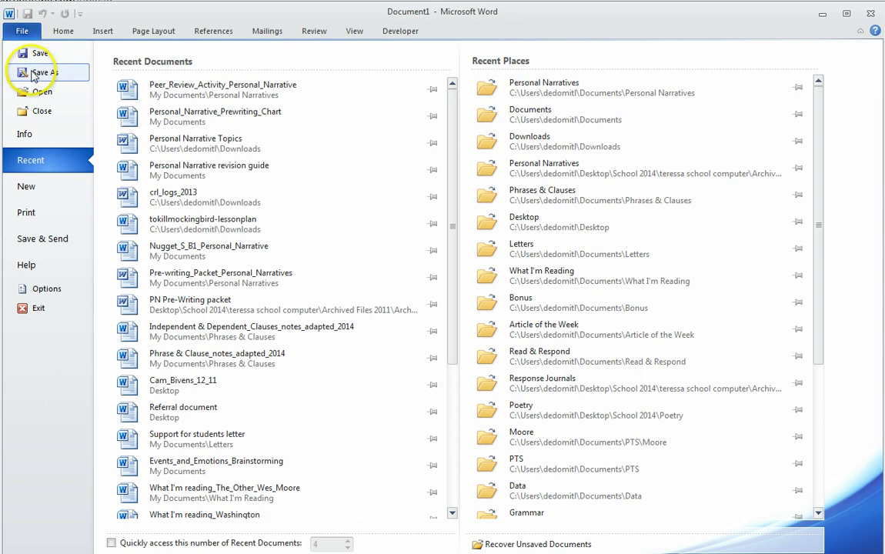
left_click(34, 74)
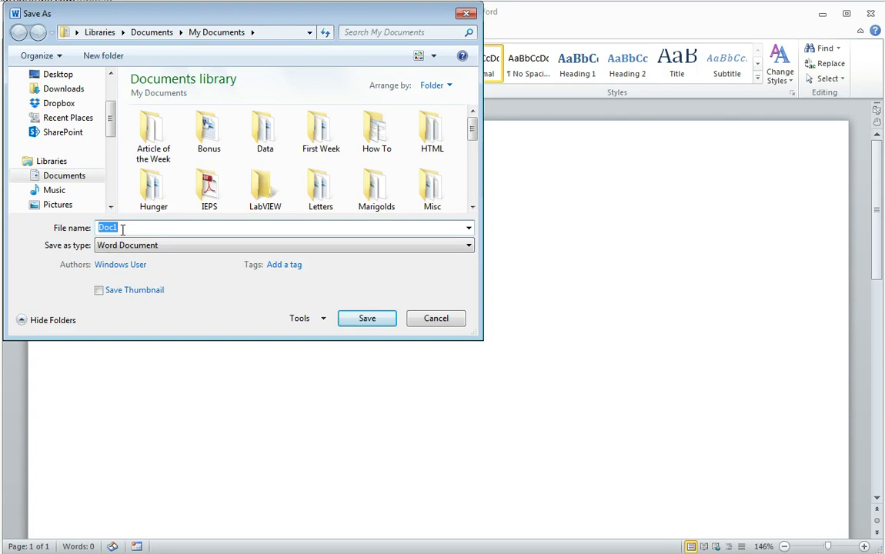
type("Nugget")
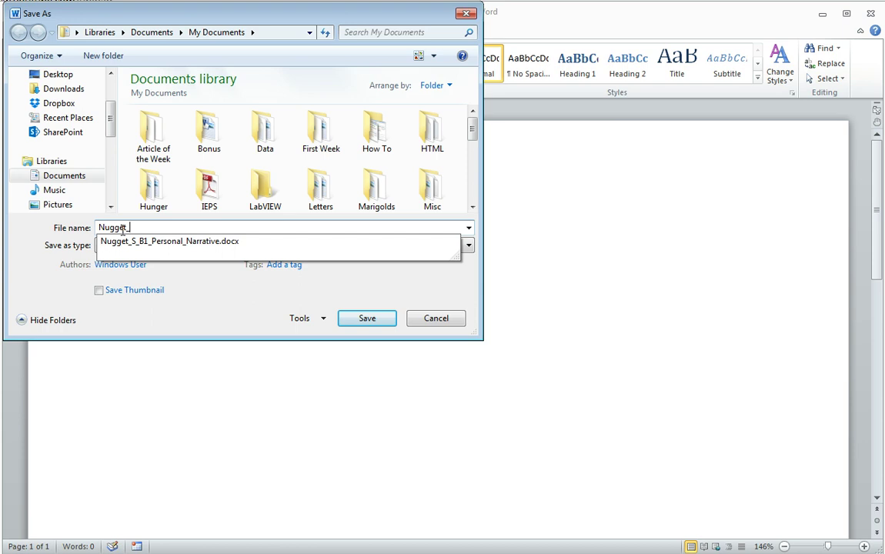
type("_S_B1_Personal_Narrative")
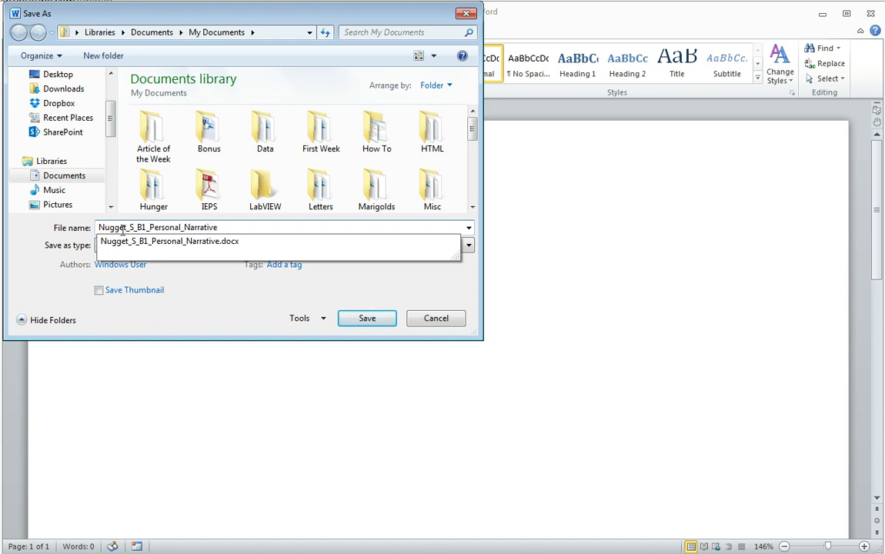
key("Return")
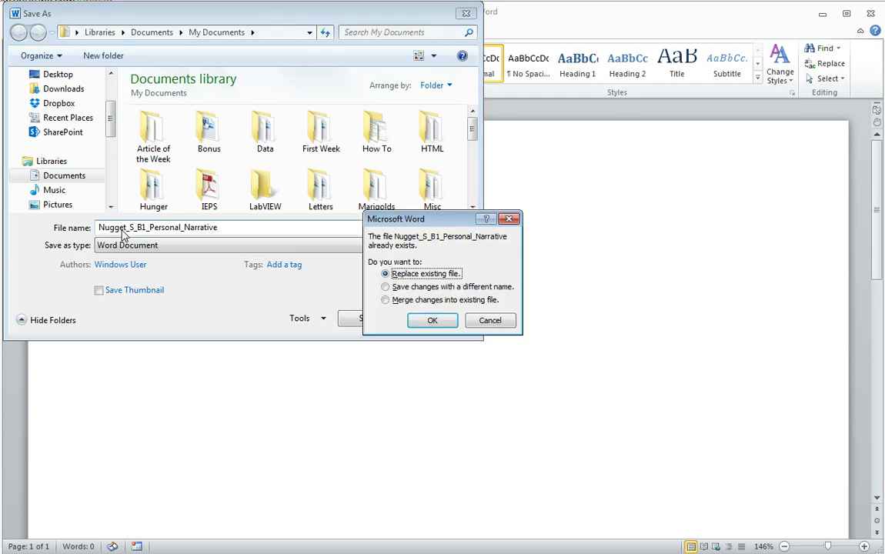
left_click(451, 326)
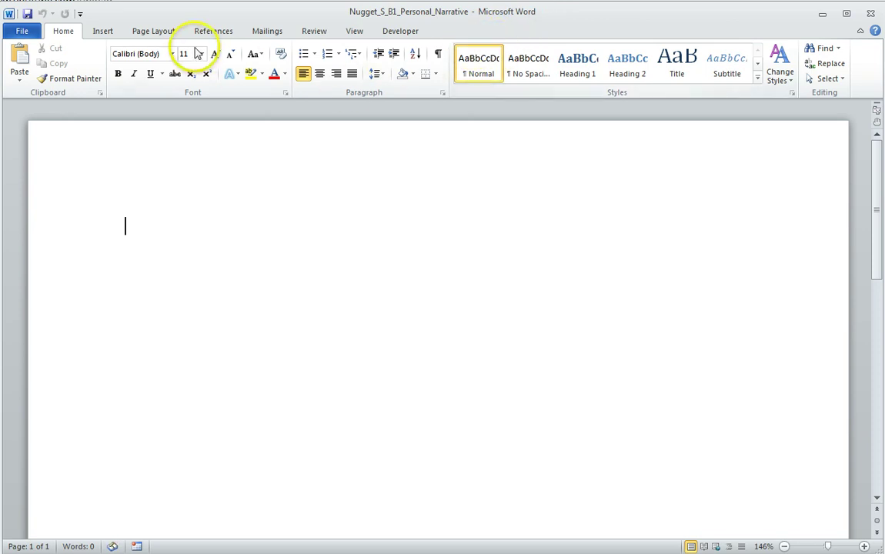
Confirm 1" top, bottom, left and right margins using the Normal preset and Custom Margins.
left_click(155, 33)
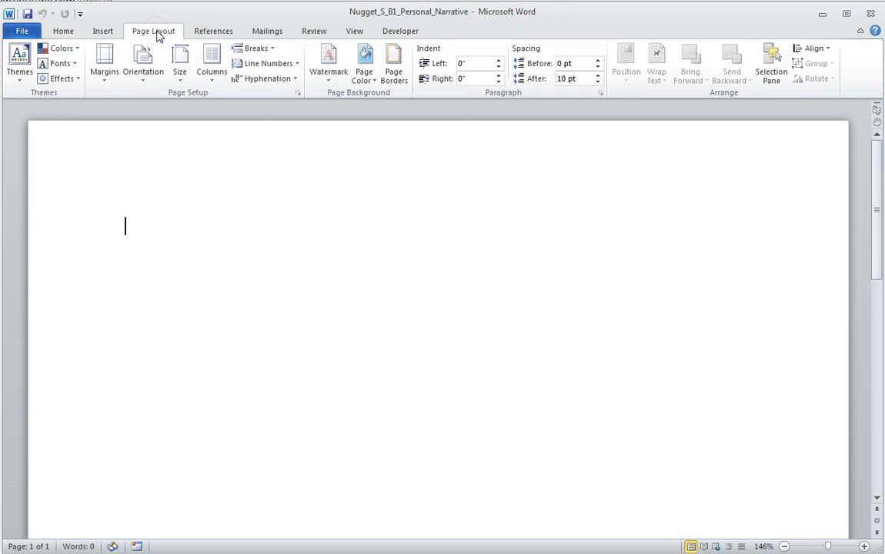
left_click(104, 73)
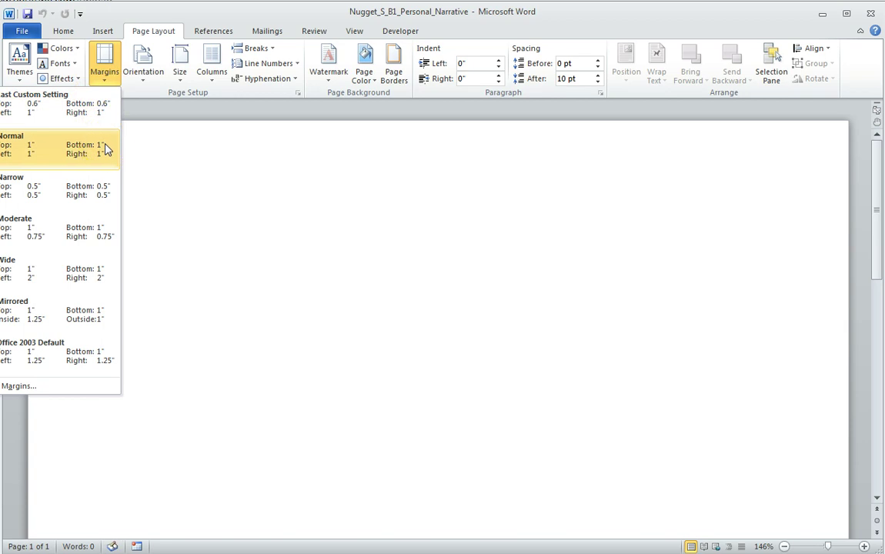
left_click(54, 155)
left_click(35, 389)
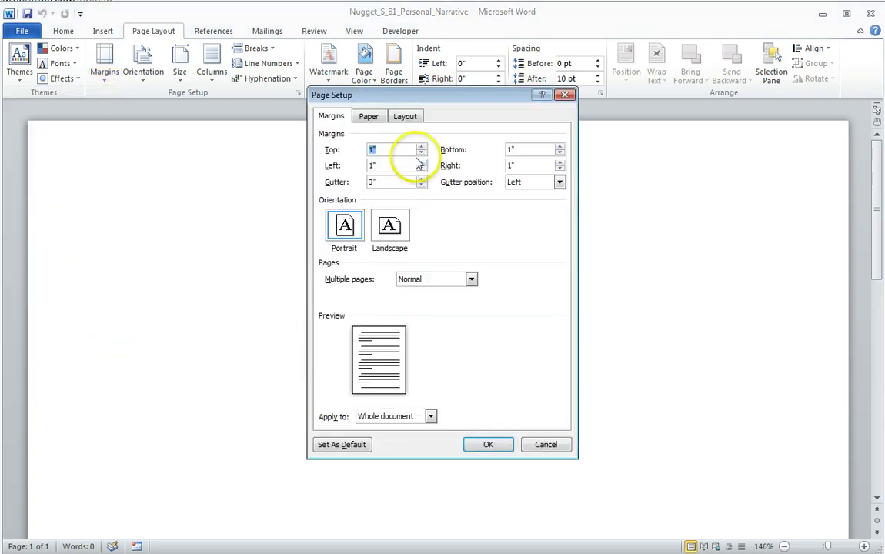
left_click(387, 148)
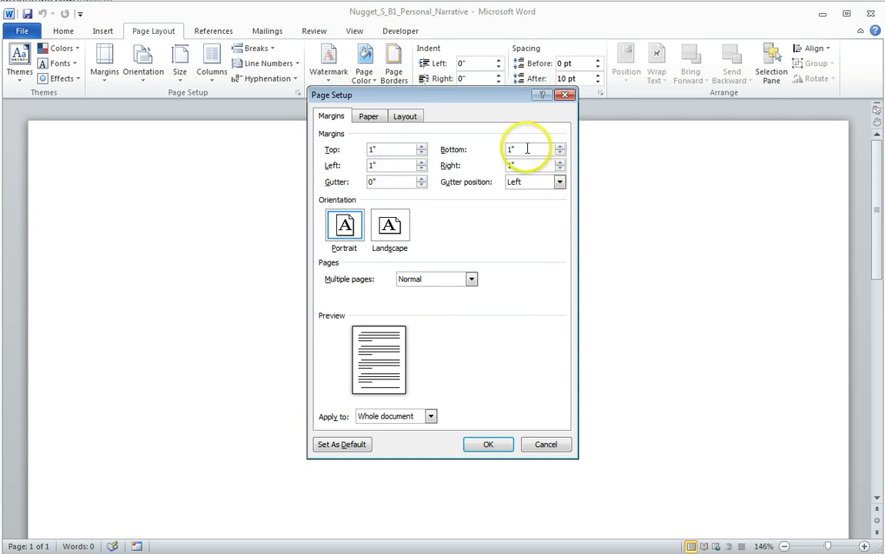
double_click(369, 149)
double_click(381, 165)
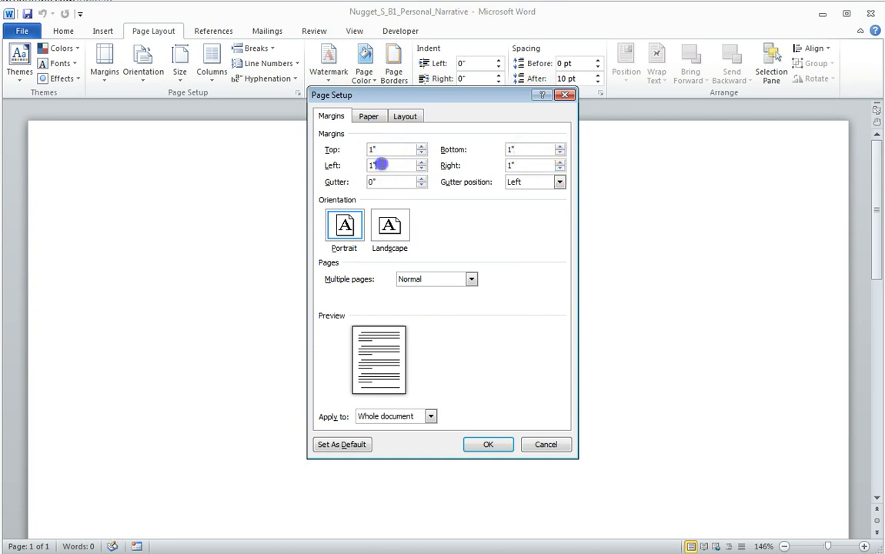
left_click(526, 150)
double_click(517, 165)
left_click(478, 446)
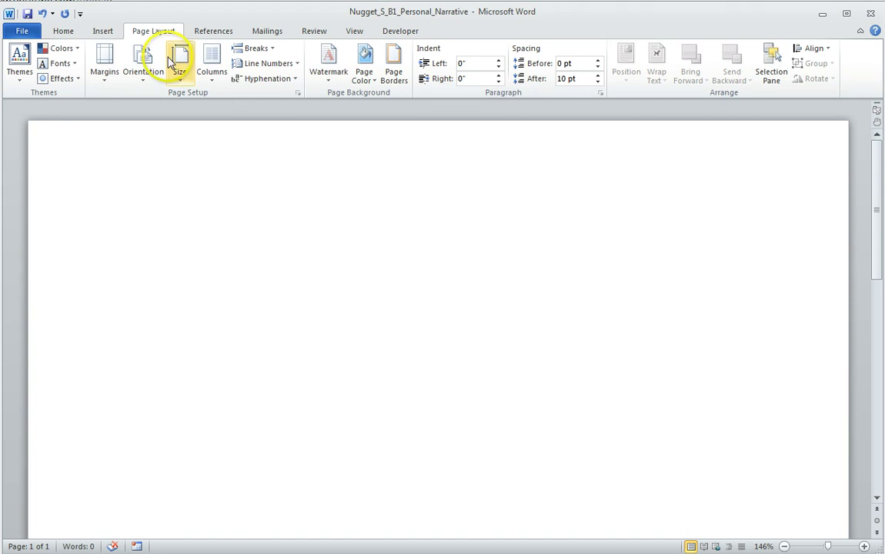
Apply the No Spacing style from the Home Styles gallery.
left_click(76, 35)
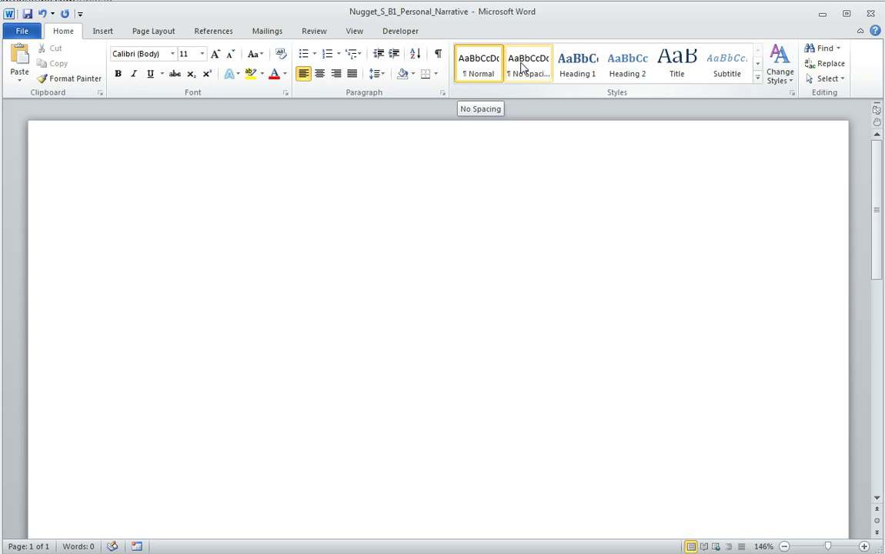
left_click(522, 68)
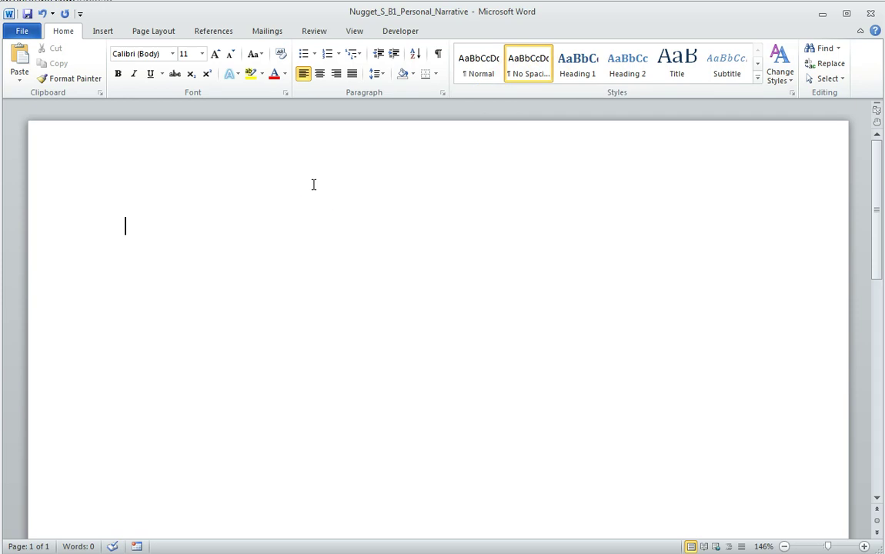
Type the heading block: student name, teacher and class B1, Personal Narrative, December 18, 2014.
type("T")
key("BackSpace")
type("Super Nugget")
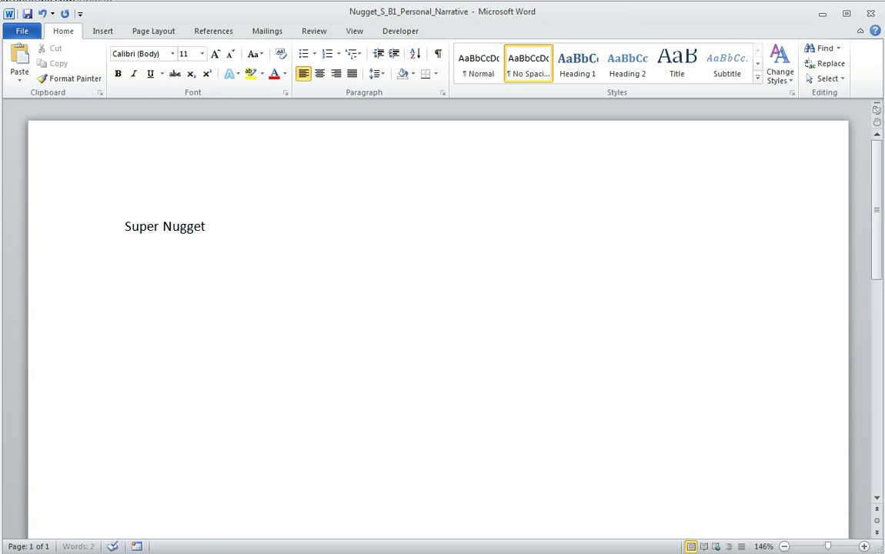
key("Return")
type("DeDominicis, ")
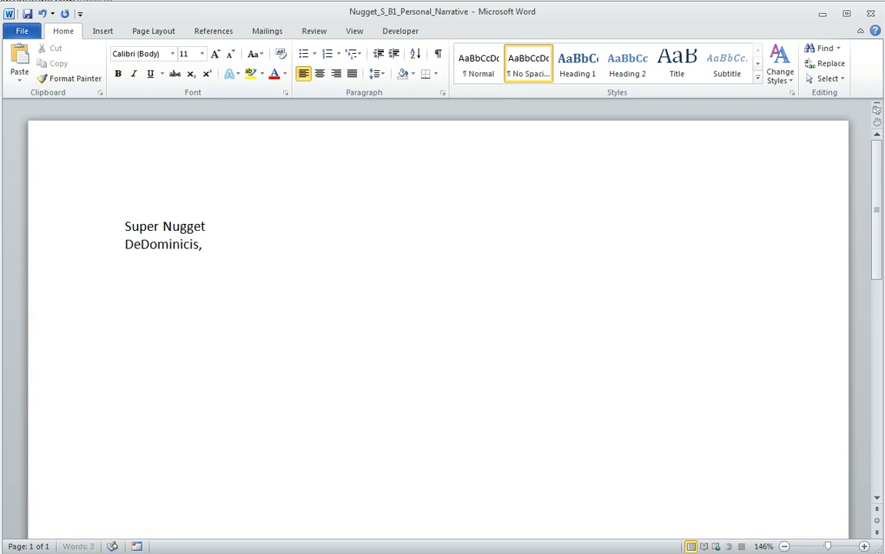
type("B1")
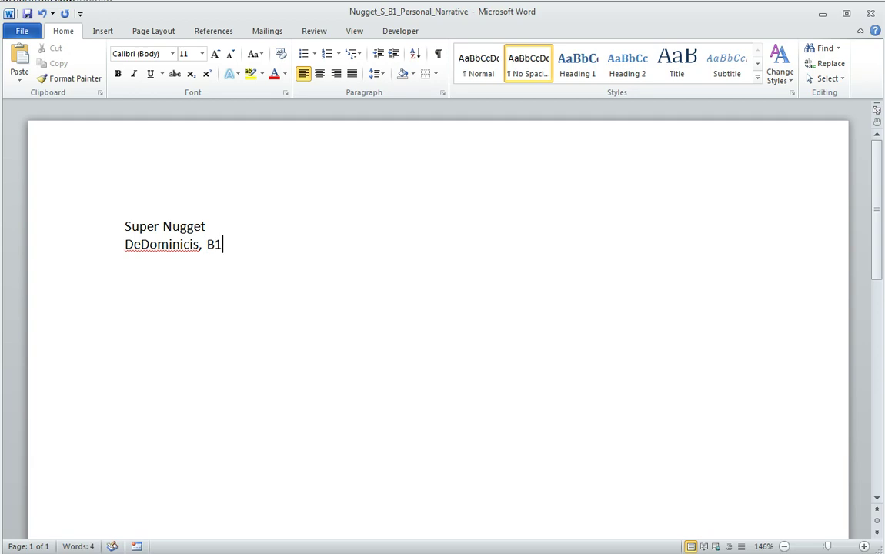
key("Return")
type("Personal")
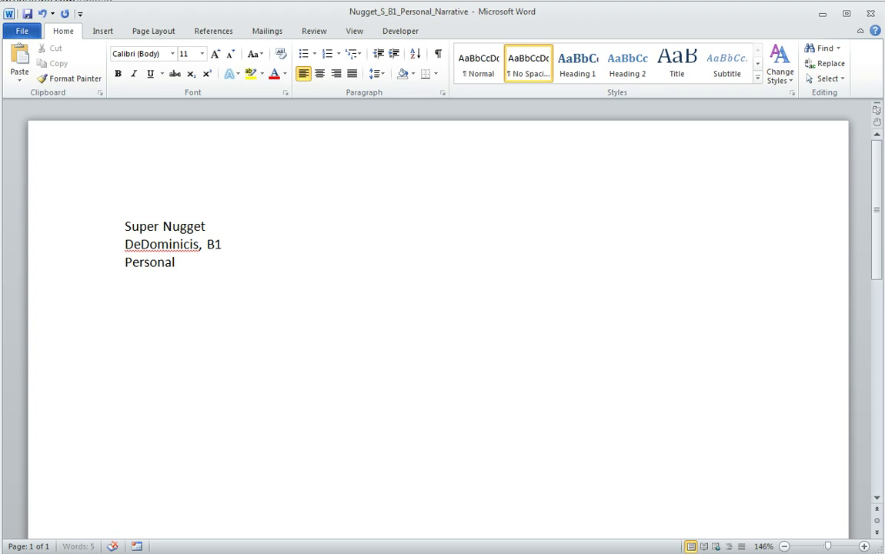
type(" Narrative")
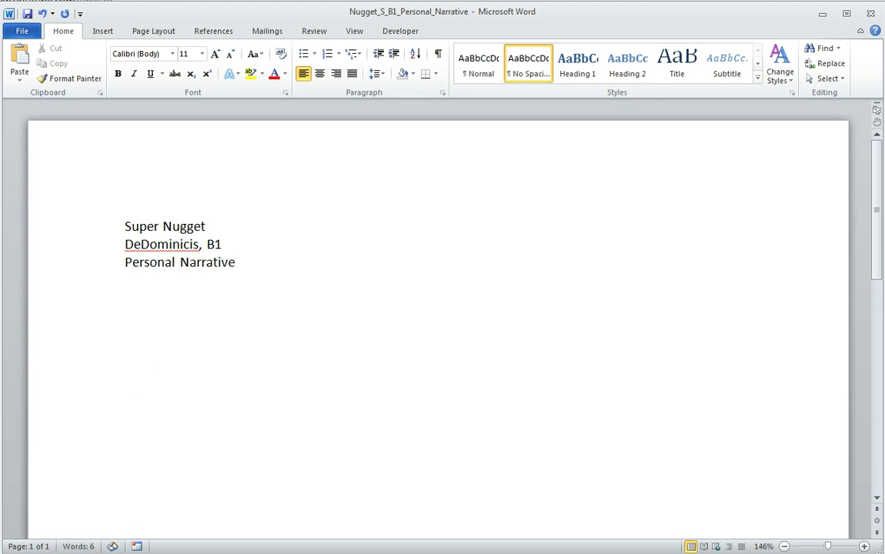
key("Return")
type("December")
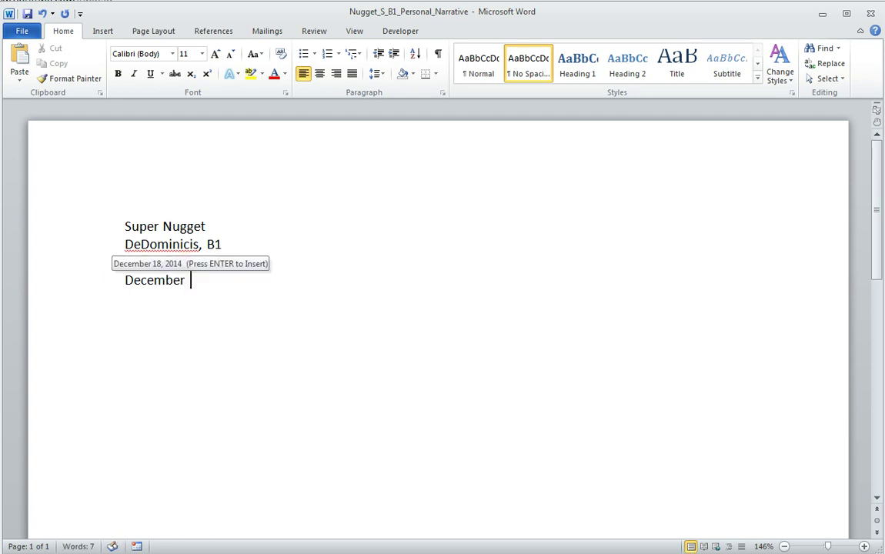
type(" 18,")
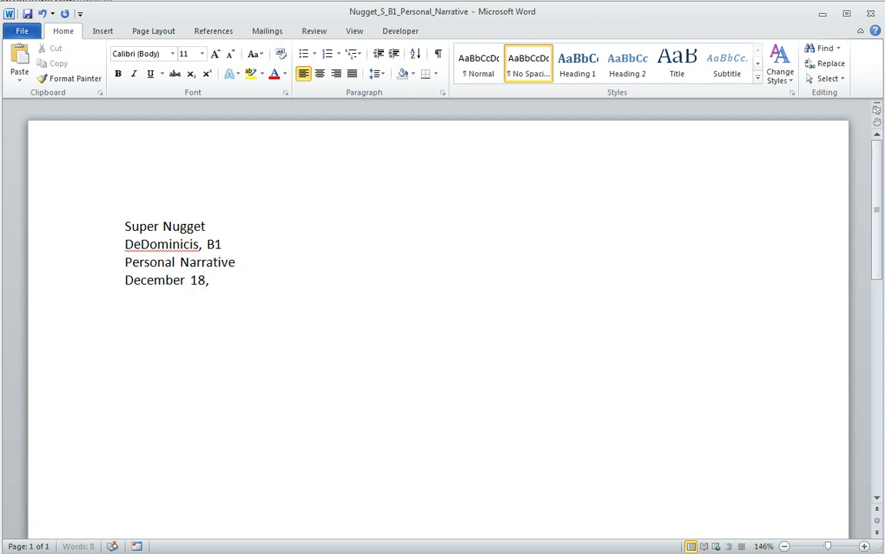
type(" 2014")
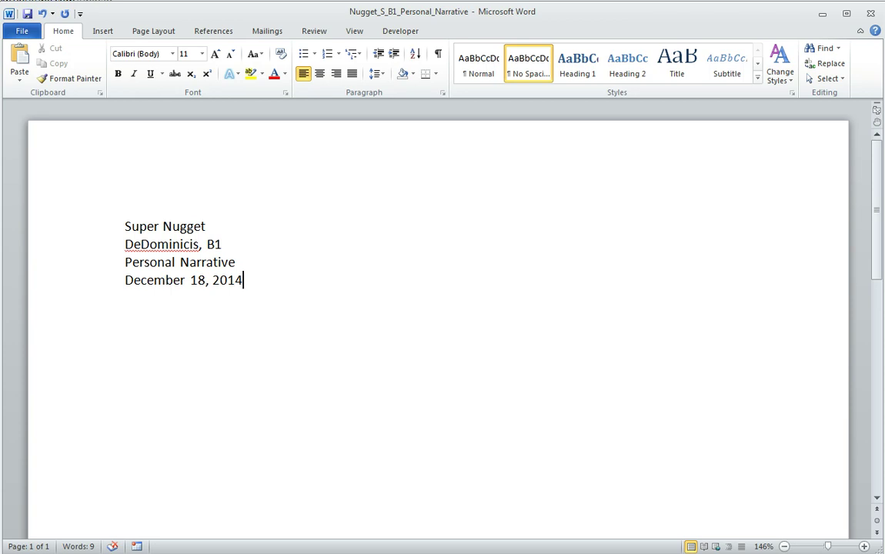
key("Return")
key("Return")
Add a 'Title' line followed by the sentence 'Paragraph will start here.'.
type("Title")
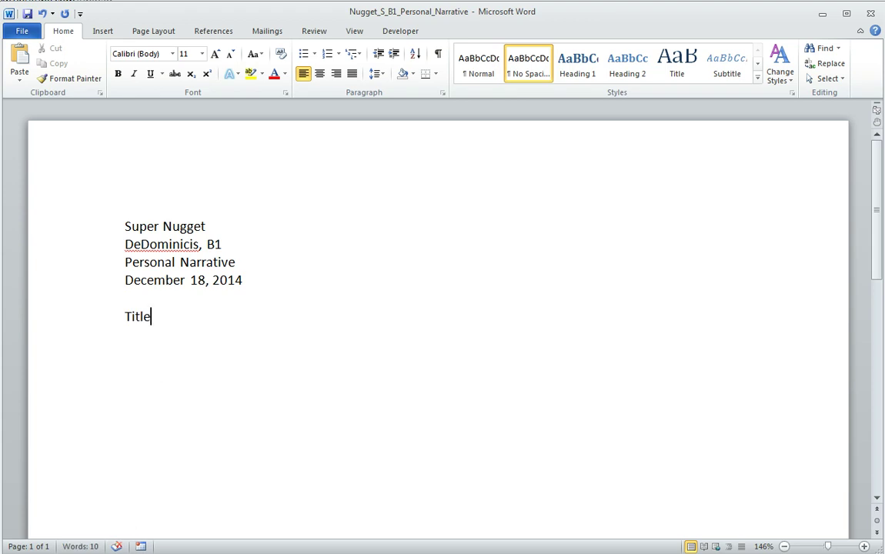
key("Return")
key("Return")
type("Paragraph")
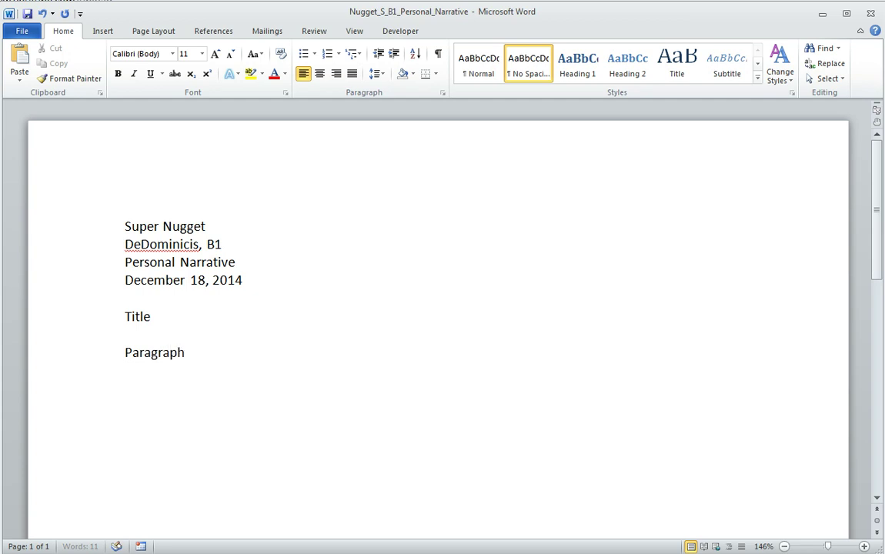
type(" will start here.")
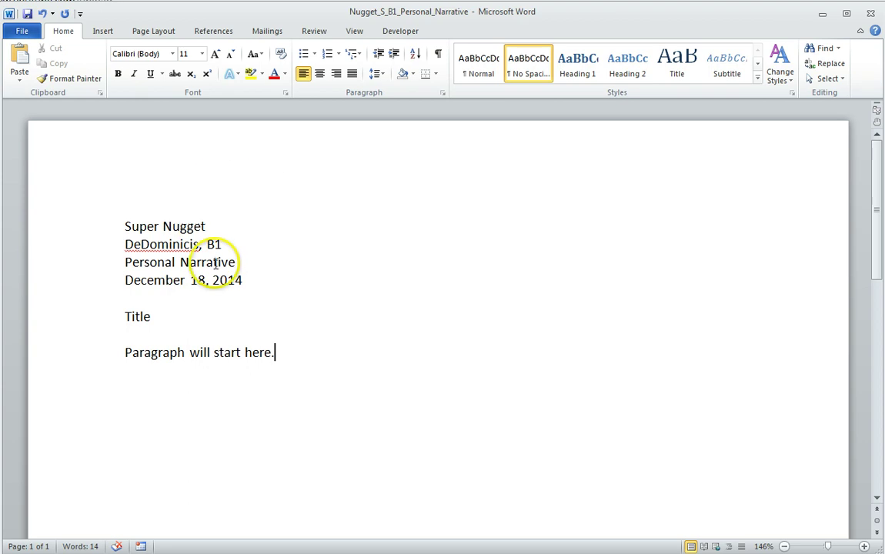
Set all the heading and placeholder text to Century Gothic, 12 pt.
left_click_drag(125, 227, 280, 364)
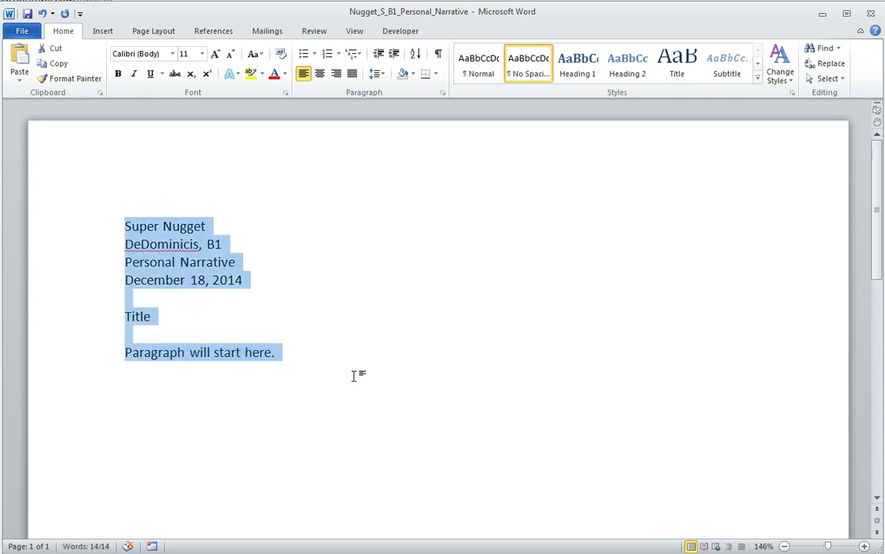
left_click(173, 55)
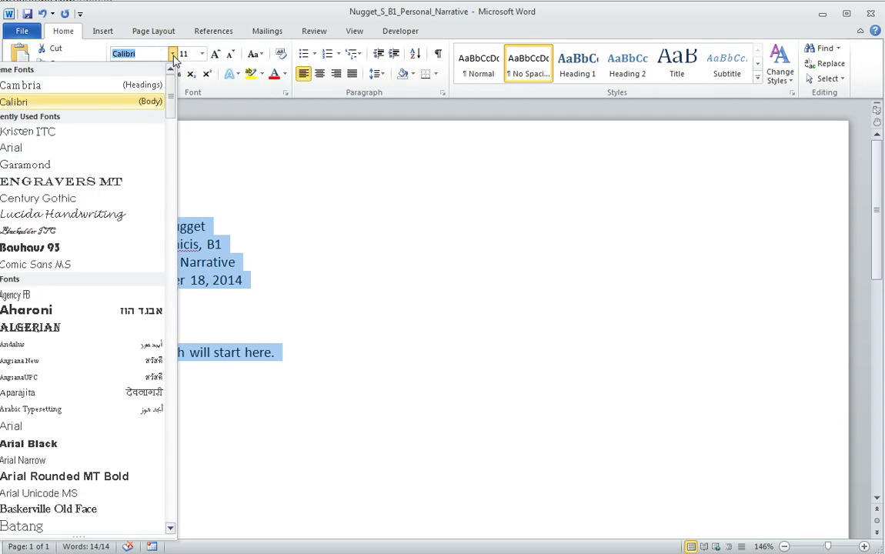
left_click(73, 130)
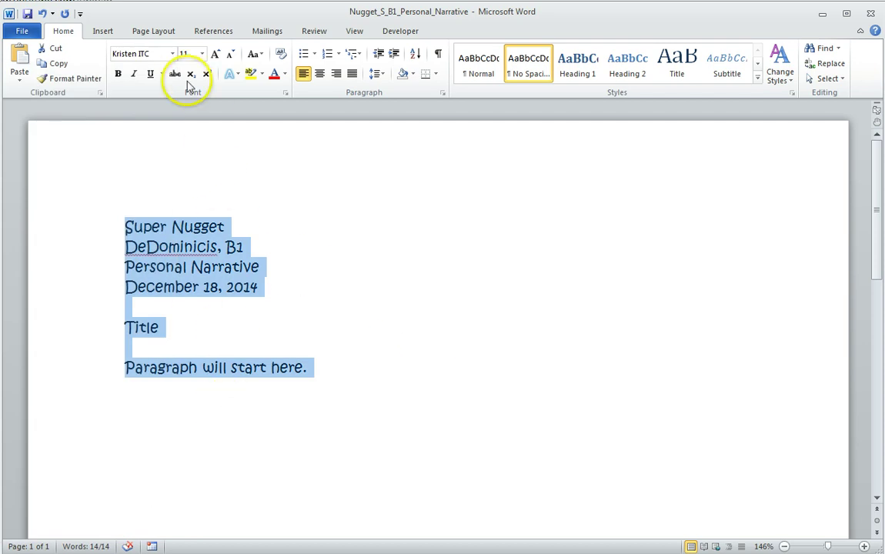
left_click(174, 53)
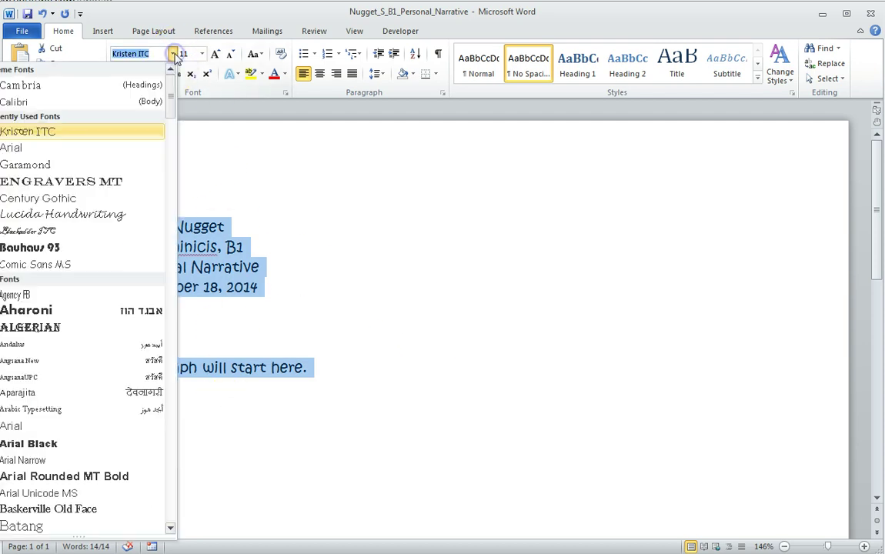
left_click(34, 200)
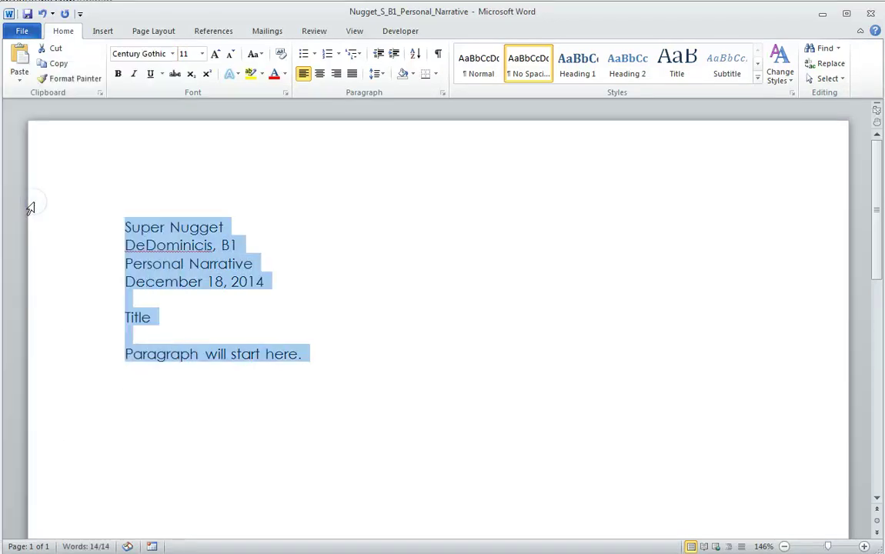
left_click(201, 53)
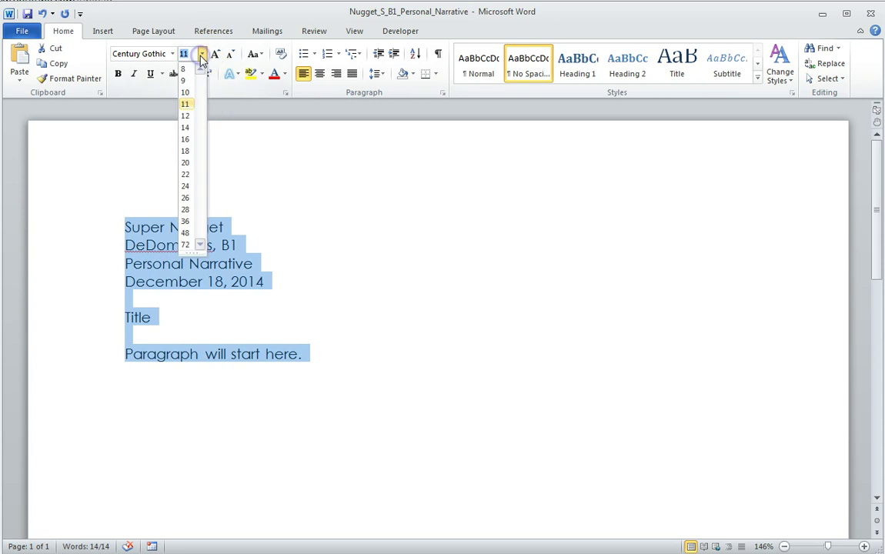
left_click(191, 116)
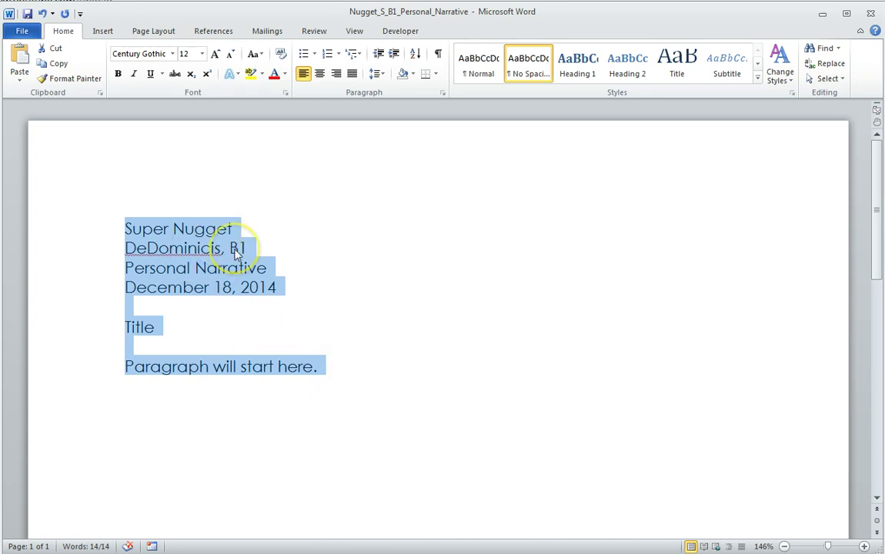
Select all the essay text and set Double line spacing in the Paragraph dialog.
left_click(375, 394)
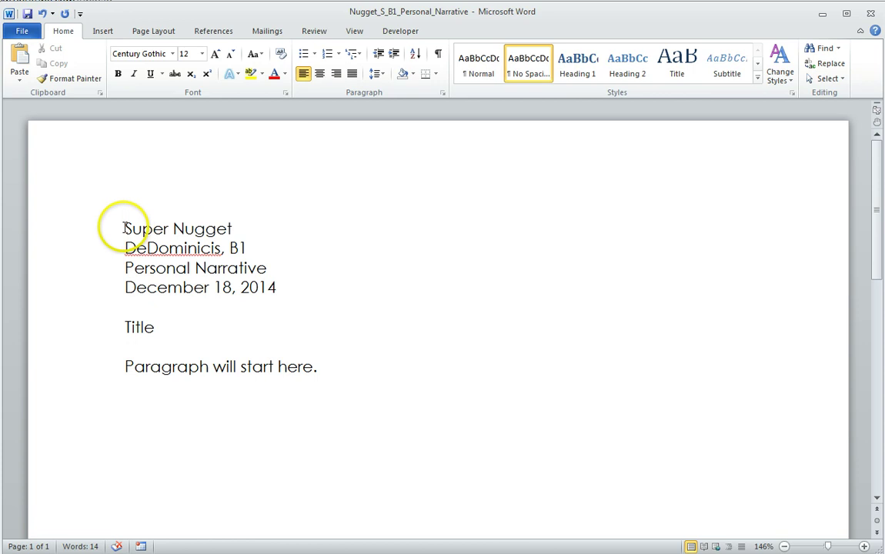
left_click_drag(123, 227, 366, 443)
scroll(451, 430, "up", 5)
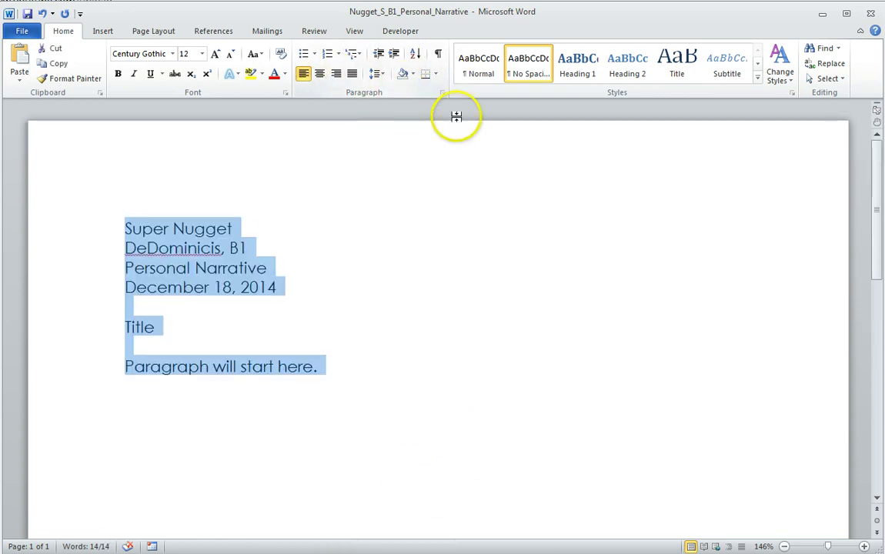
left_click(442, 93)
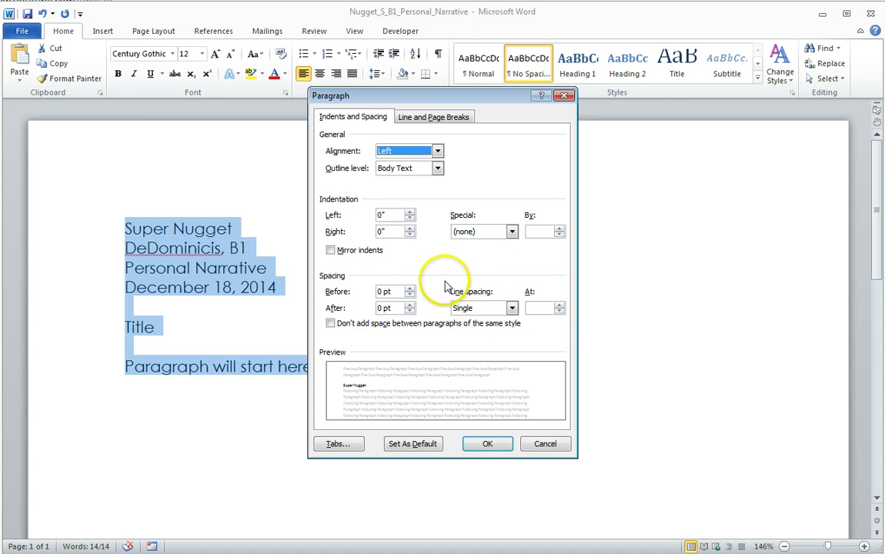
left_click(512, 308)
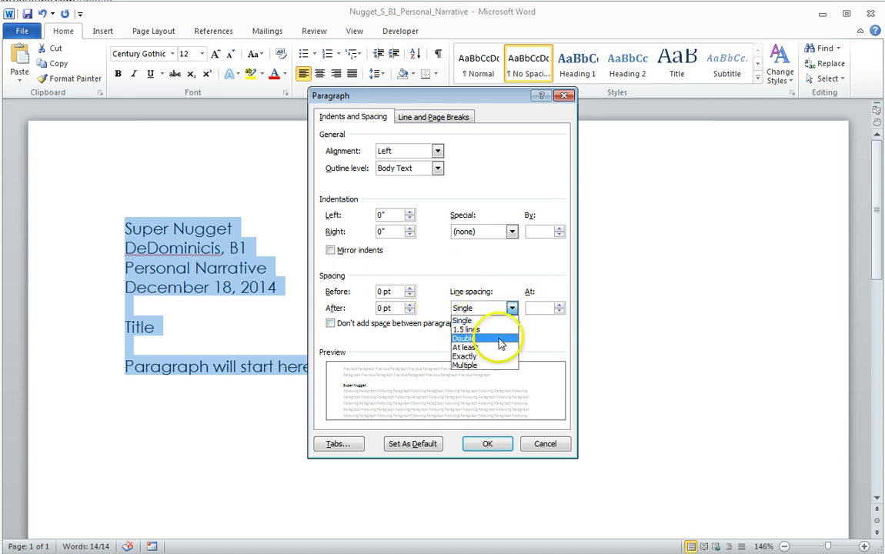
left_click(500, 339)
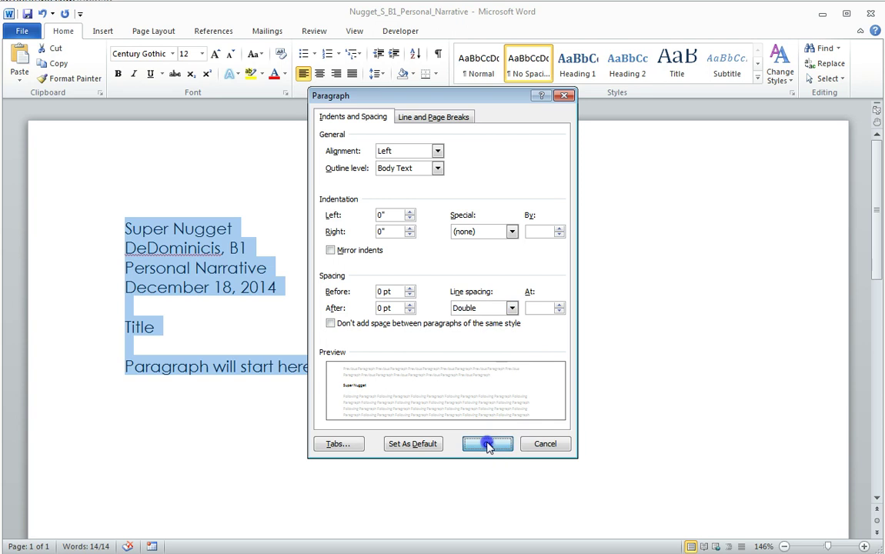
left_click(487, 444)
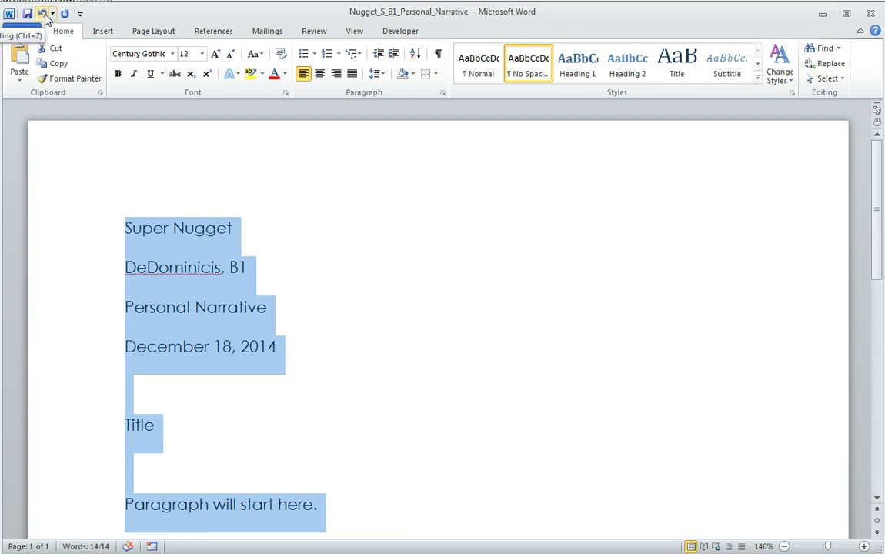
left_click(42, 14)
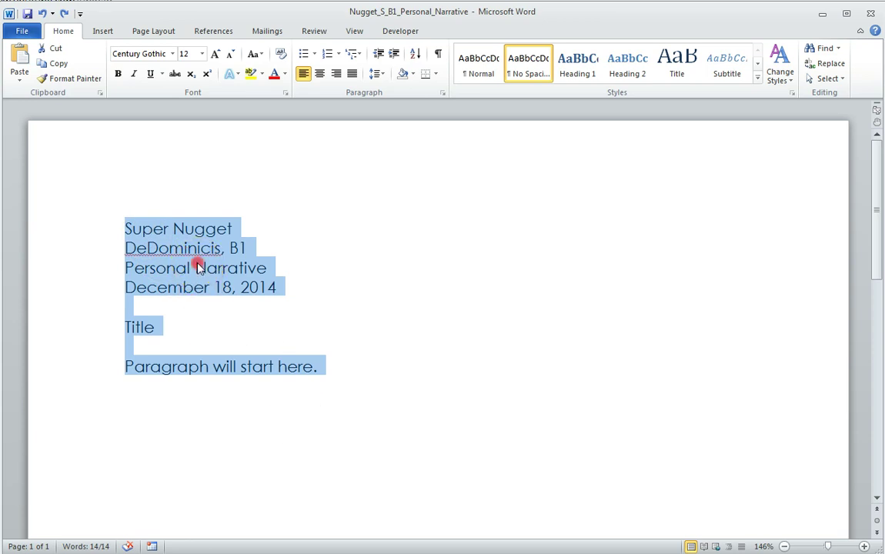
right_click(198, 267)
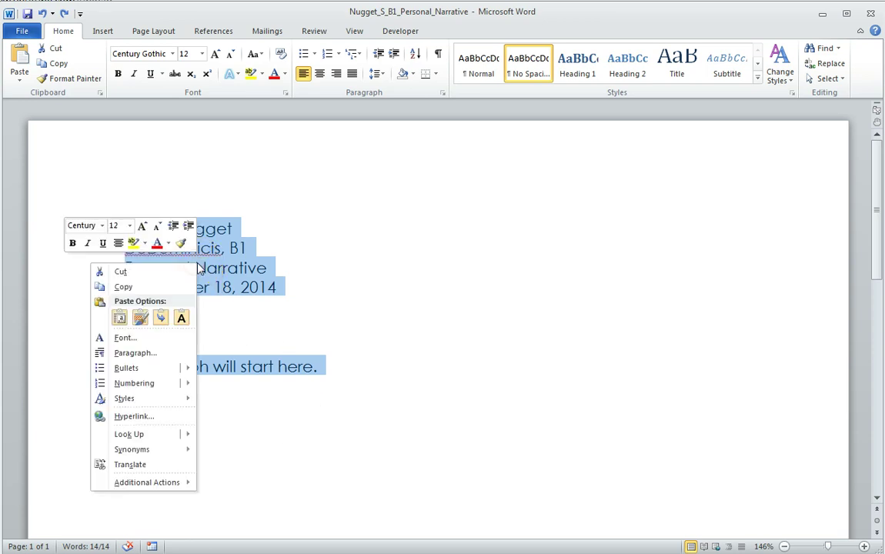
left_click(137, 353)
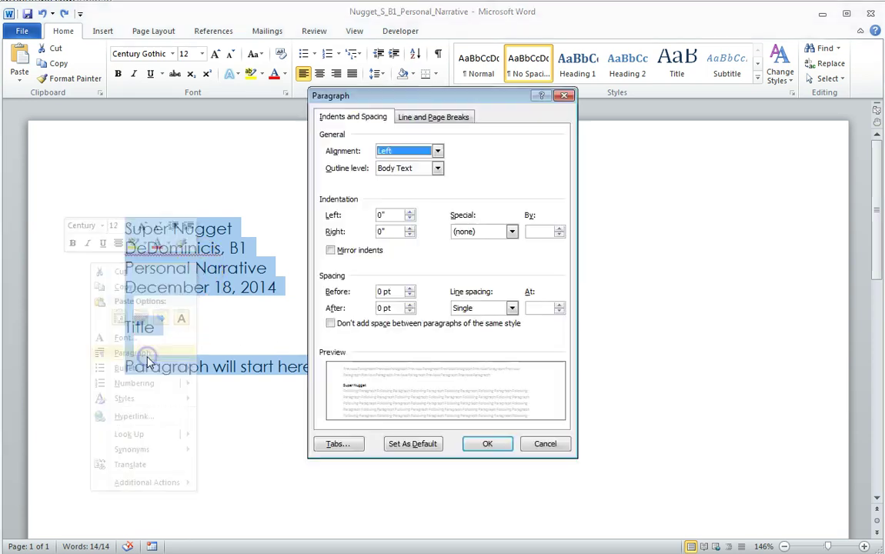
left_click(512, 309)
left_click(508, 339)
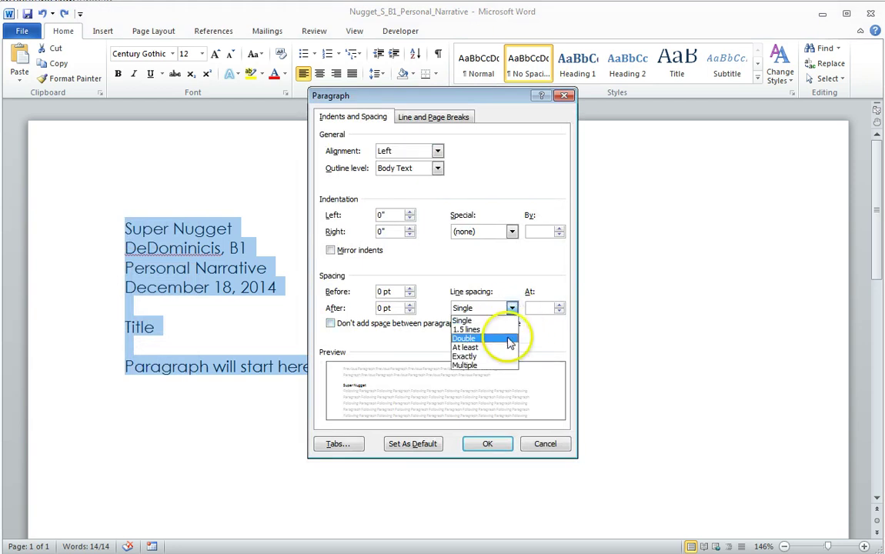
left_click(487, 444)
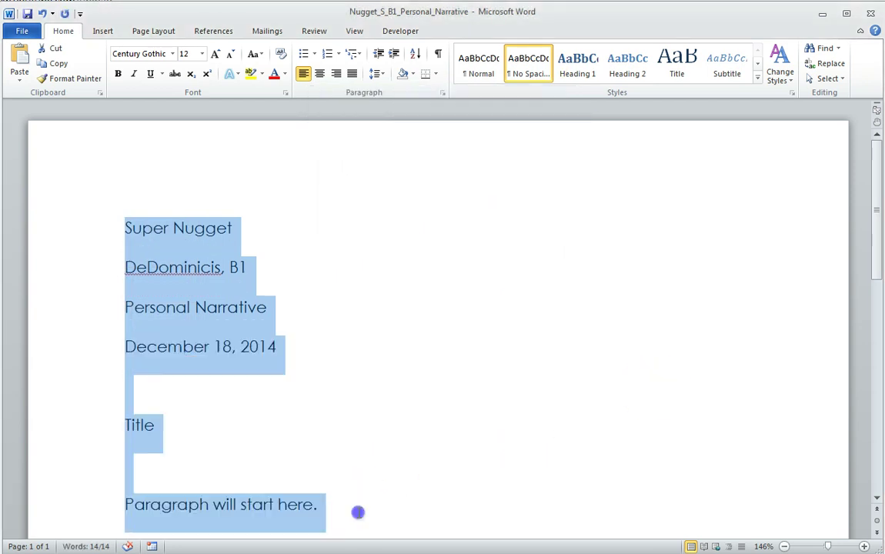
left_click(358, 512)
Center the 'Title' line and set it in Century Gothic.
left_click(169, 427)
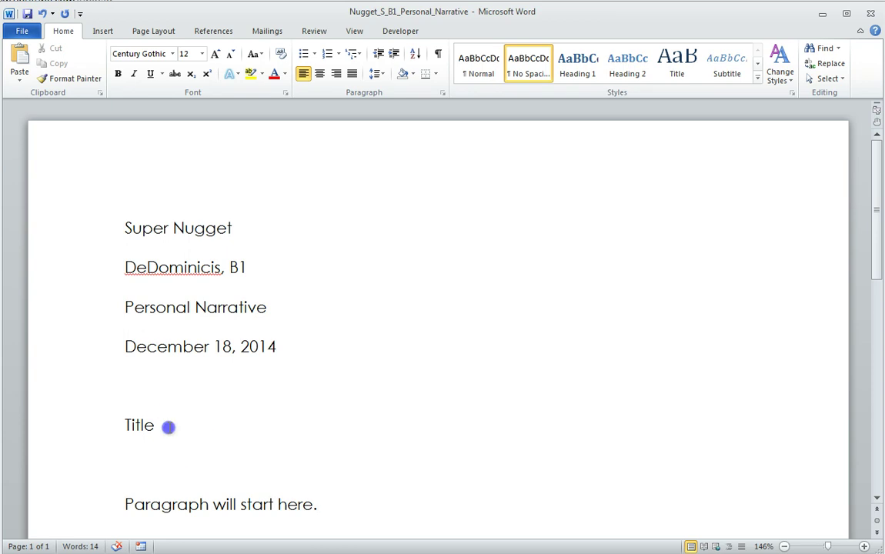
left_click_drag(168, 427, 124, 421)
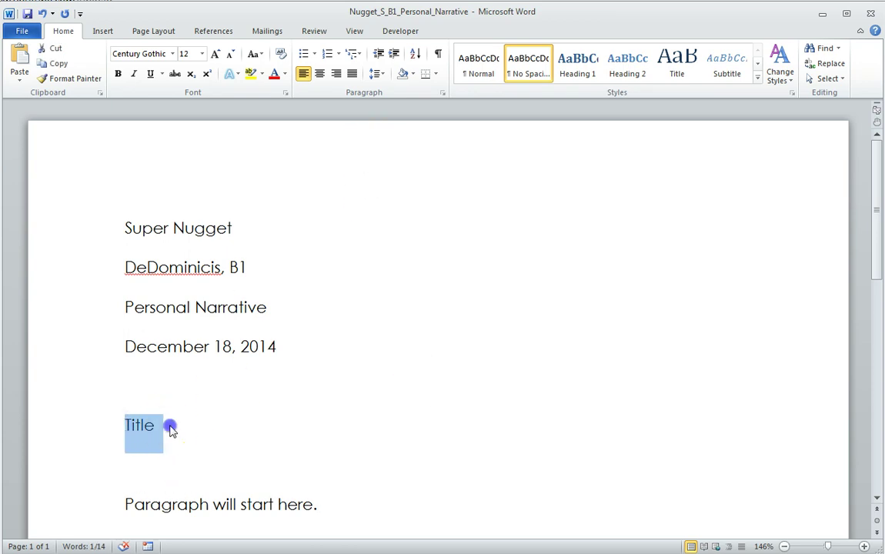
left_click_drag(170, 429, 116, 422)
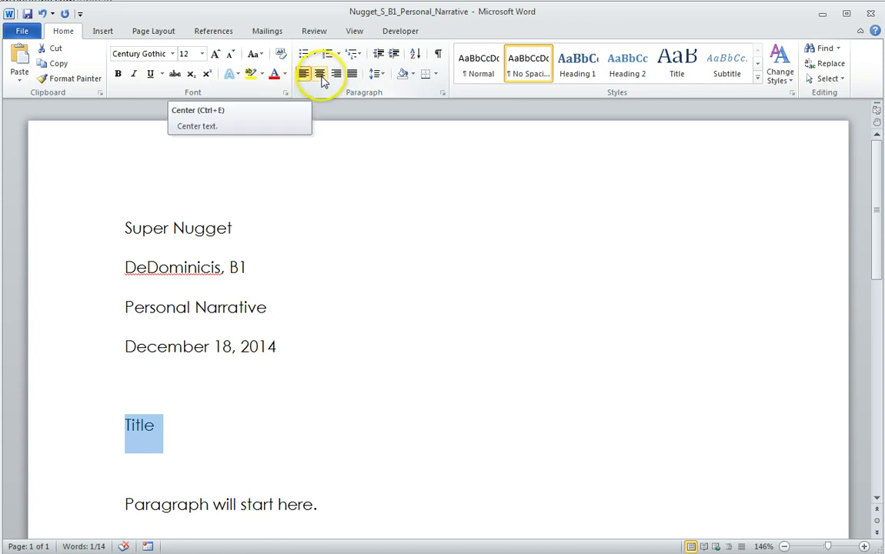
left_click(320, 75)
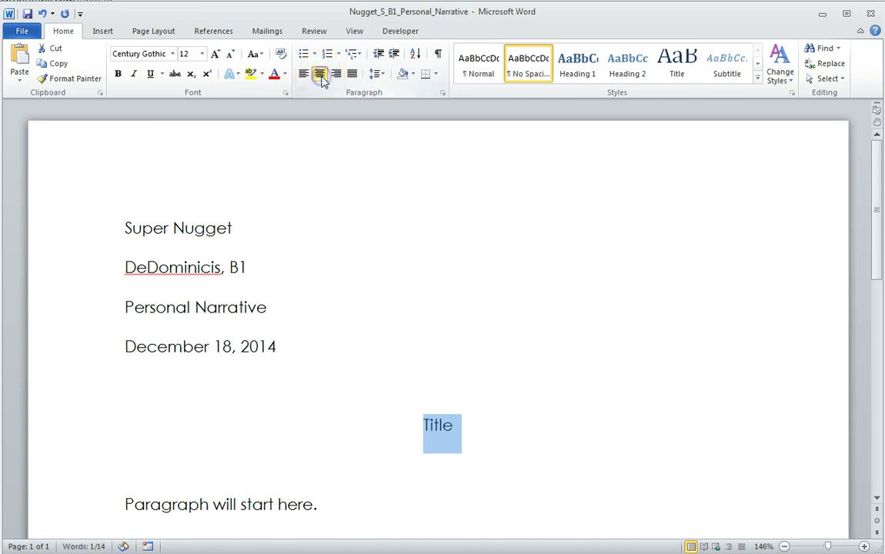
left_click(508, 436)
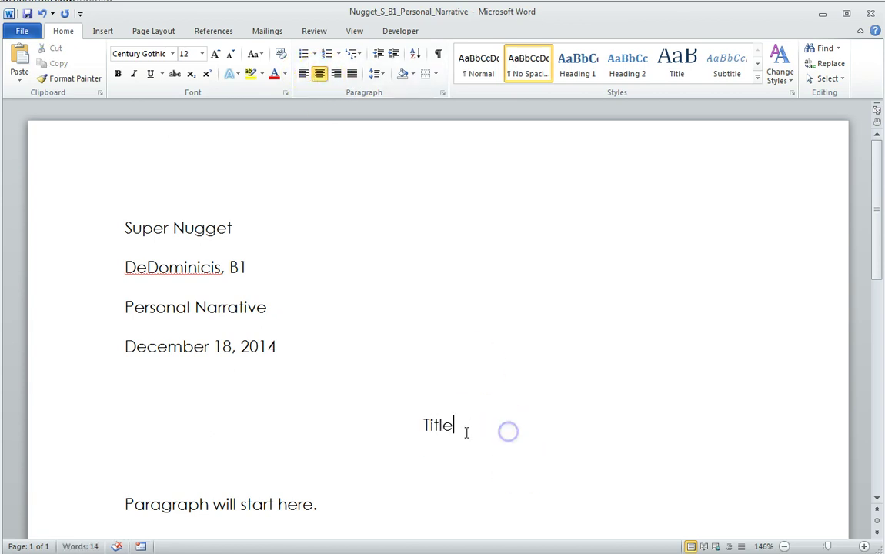
left_click_drag(459, 424, 406, 420)
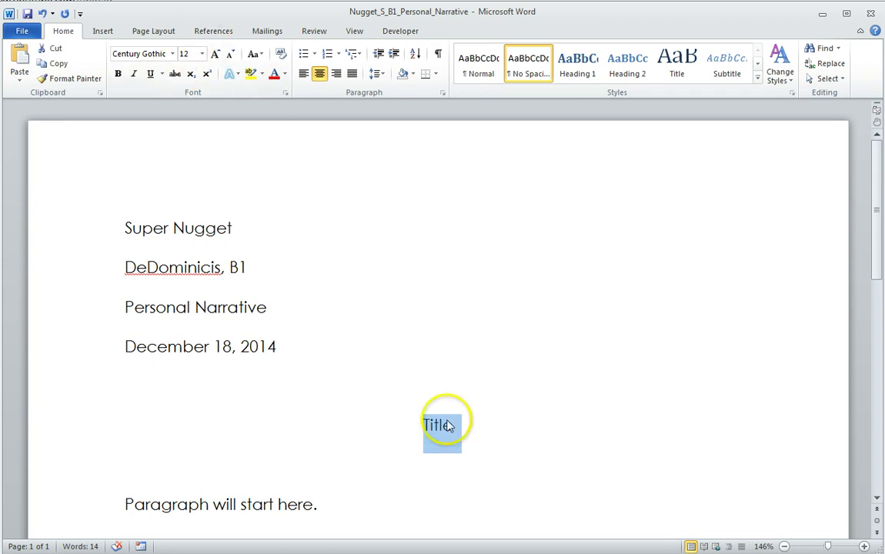
left_click(173, 54)
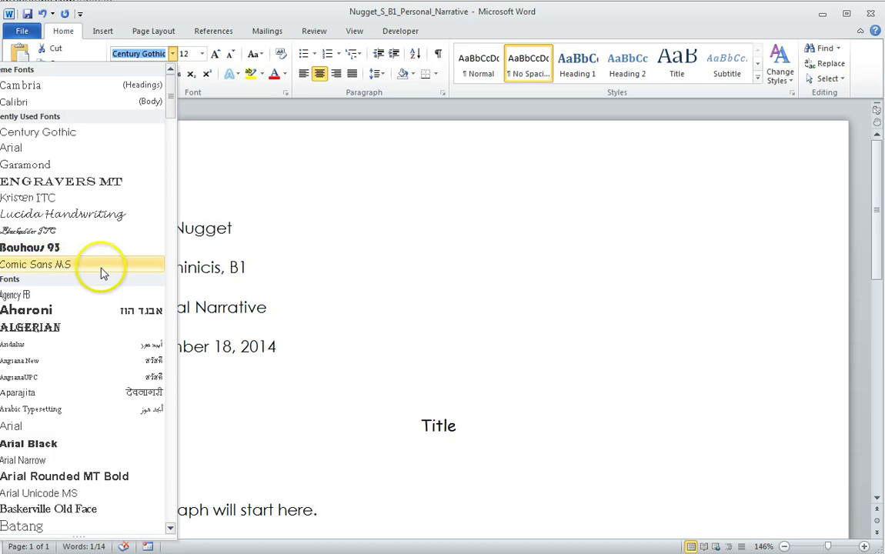
left_click(88, 133)
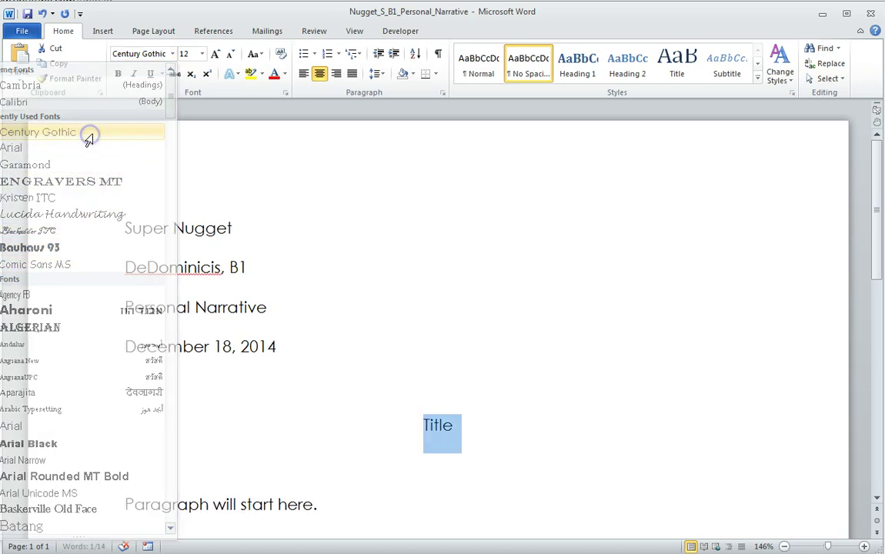
left_click(362, 507)
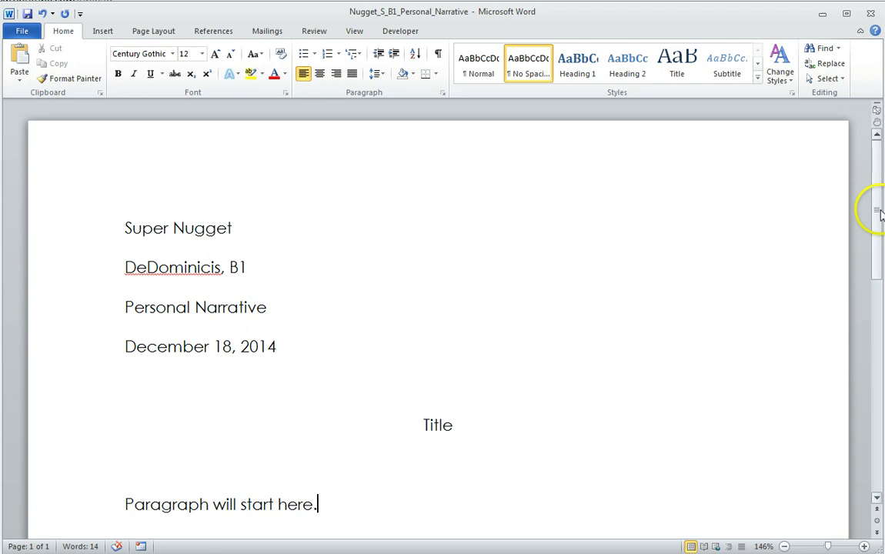
Indent the placeholder sentence with a Tab and paste a second copy after it.
left_click_drag(880, 214, 879, 243)
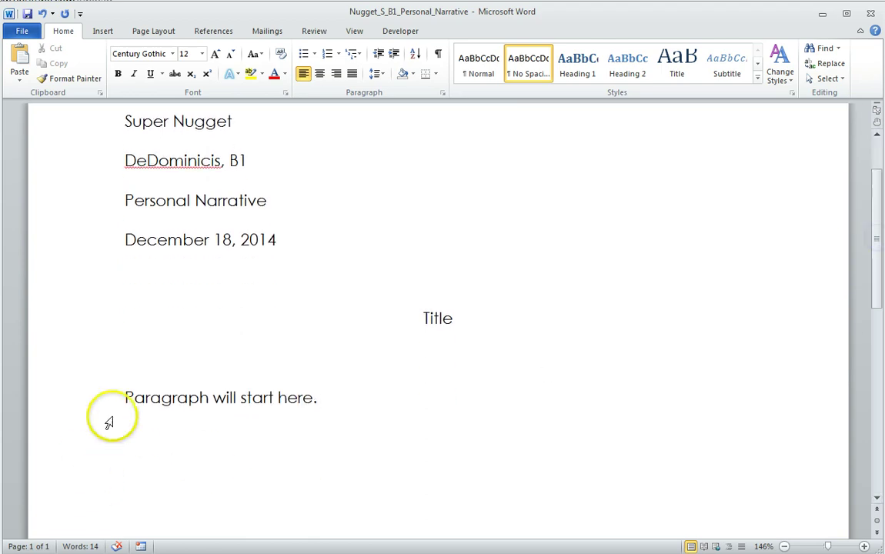
left_click(117, 397)
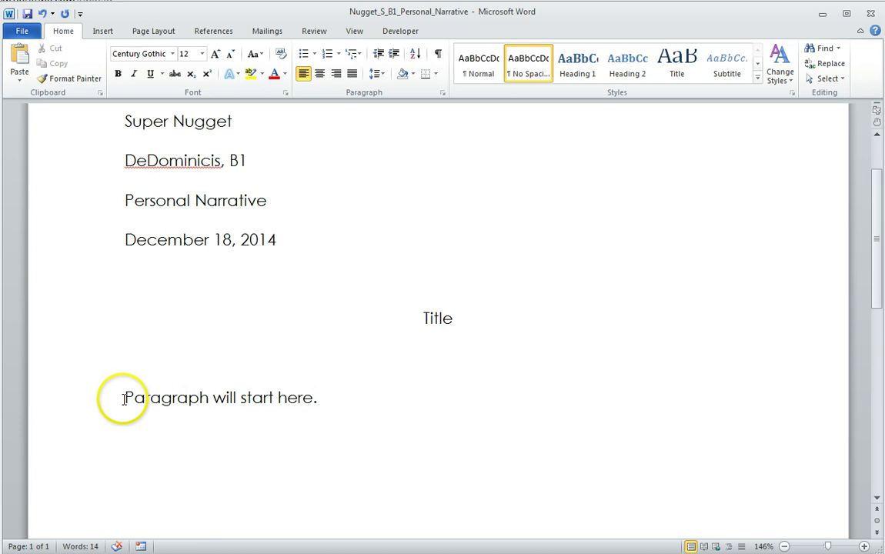
key("Tab")
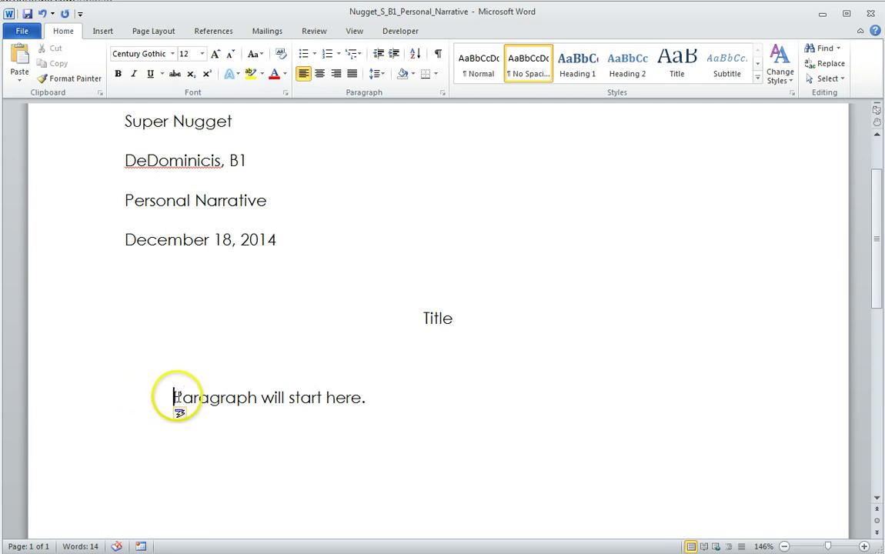
left_click_drag(174, 397, 398, 407)
key("ctrl+c")
left_click(397, 407)
key("ctrl+v")
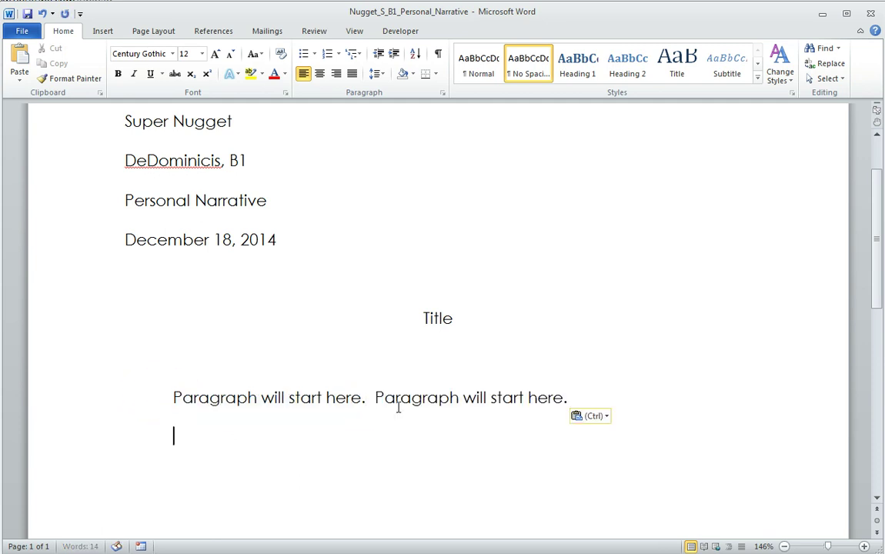
Paste the two-sentence placeholder line repeatedly to build several more lines.
left_click_drag(174, 392, 566, 394)
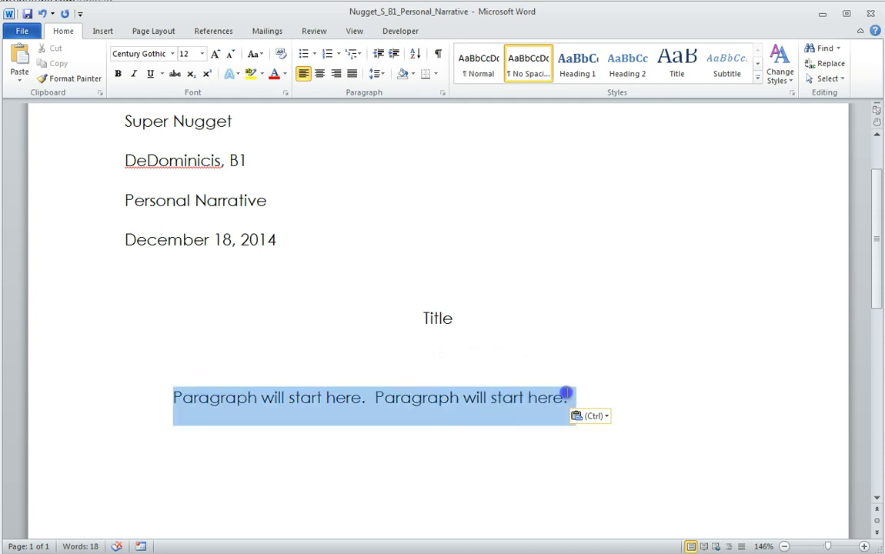
key("ctrl+v")
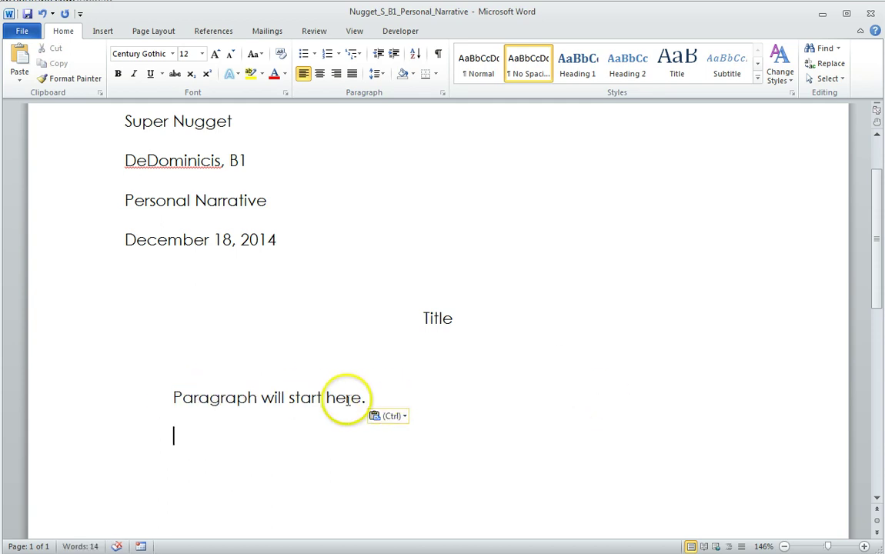
left_click(374, 400)
key("ctrl+v")
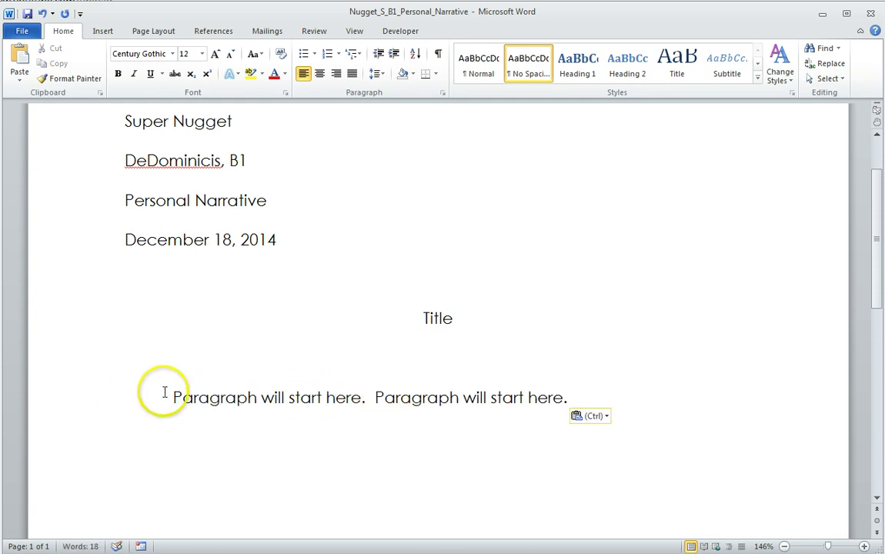
left_click_drag(175, 396, 572, 395)
key("ctrl+c")
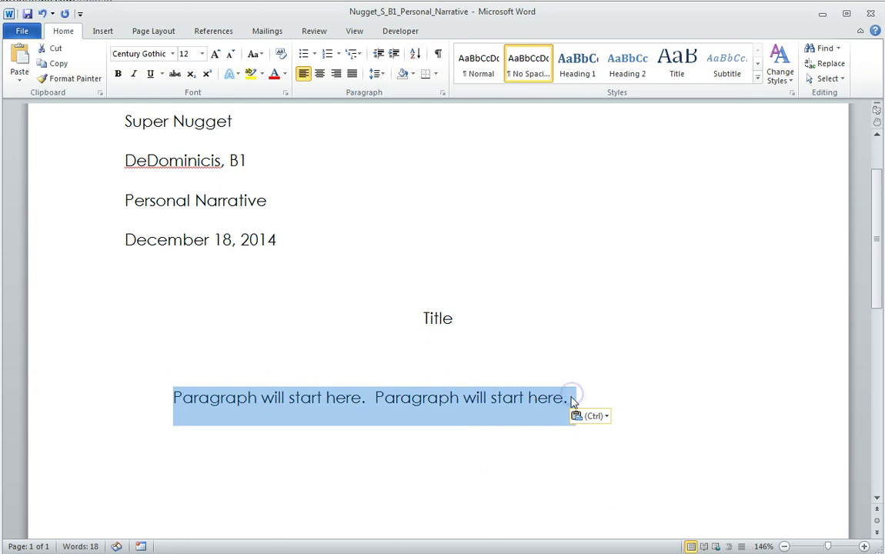
left_click(588, 404)
key("ctrl+v")
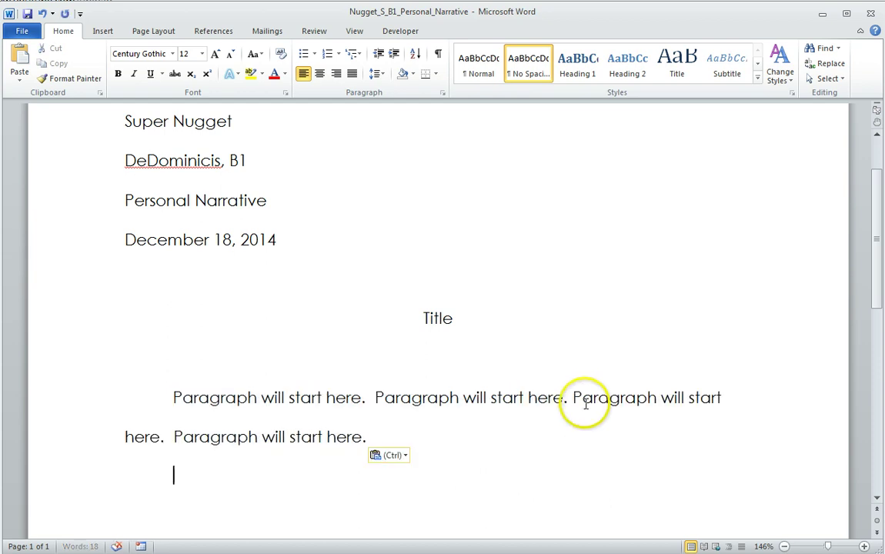
key("ctrl+v")
key("ctrl+v")
key("ctrl+v")
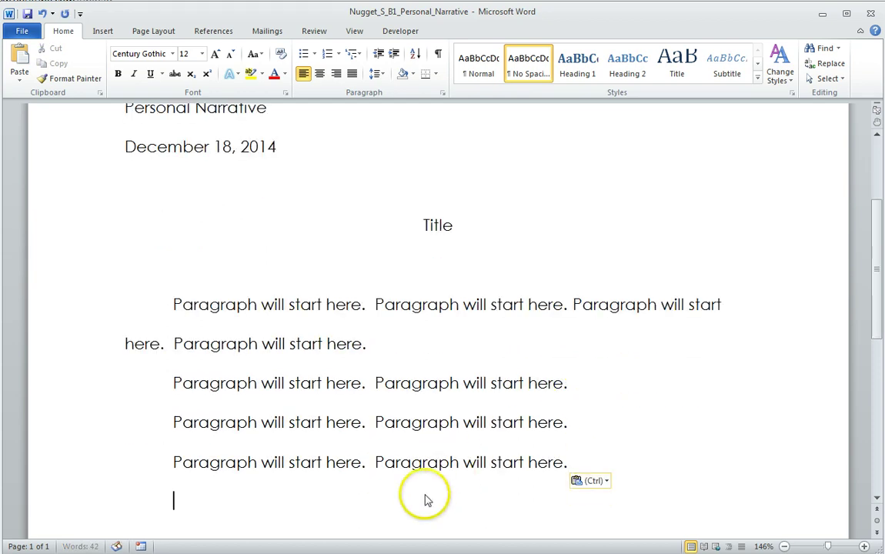
key("ctrl+v")
Merge the pasted lines with Backspace into two first-line-indented paragraphs.
left_click(173, 345)
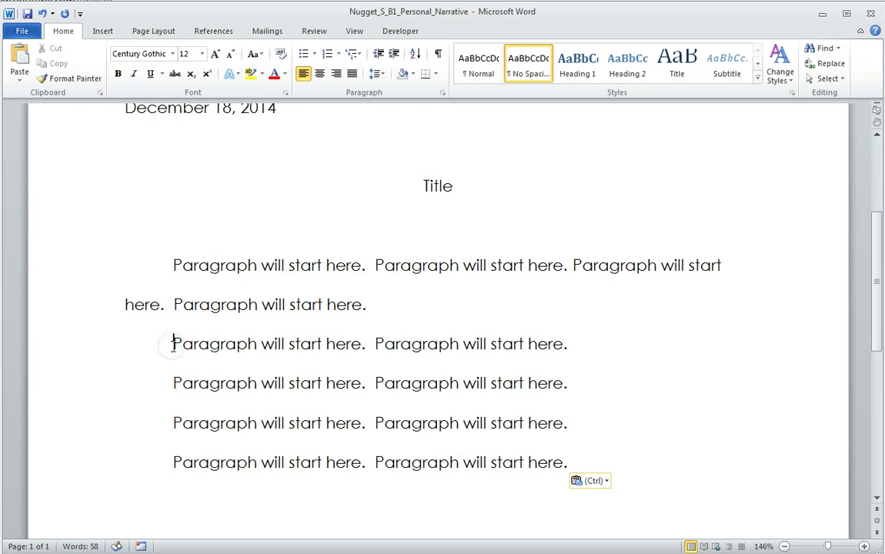
key("BackSpace")
key("BackSpace")
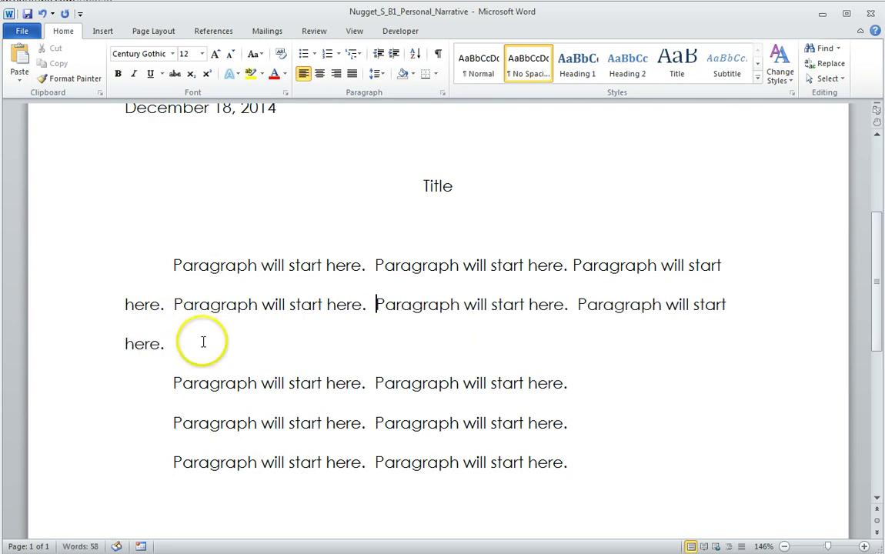
left_click(172, 383)
key("BackSpace")
key("BackSpace")
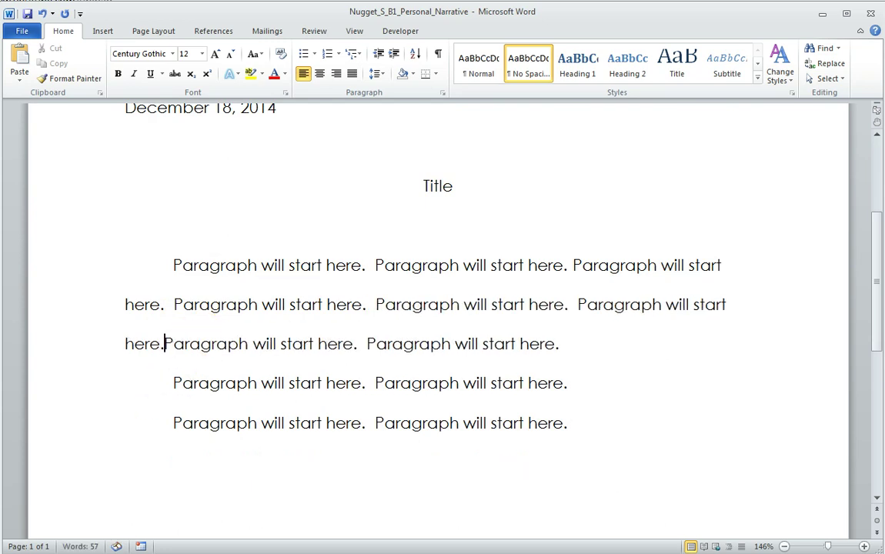
left_click(172, 423)
key("BackSpace")
key("BackSpace")
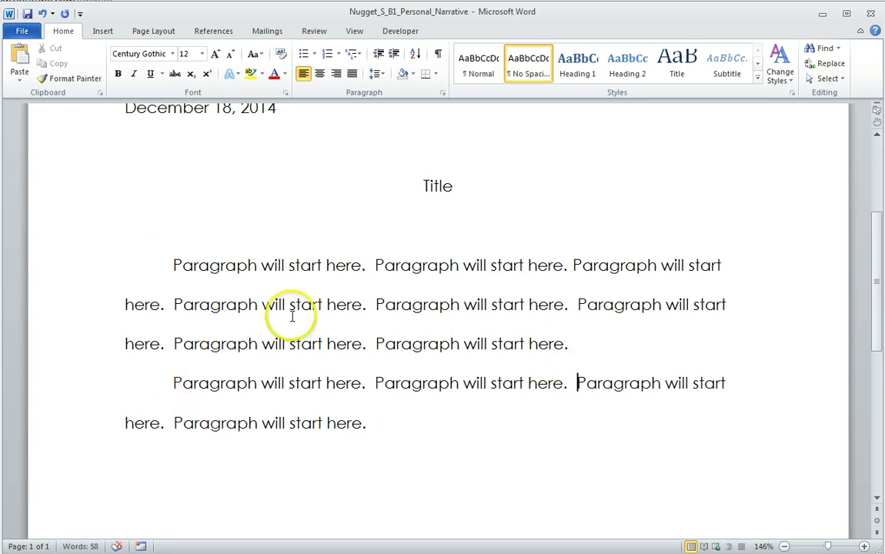
scroll(518, 405, "down", 10)
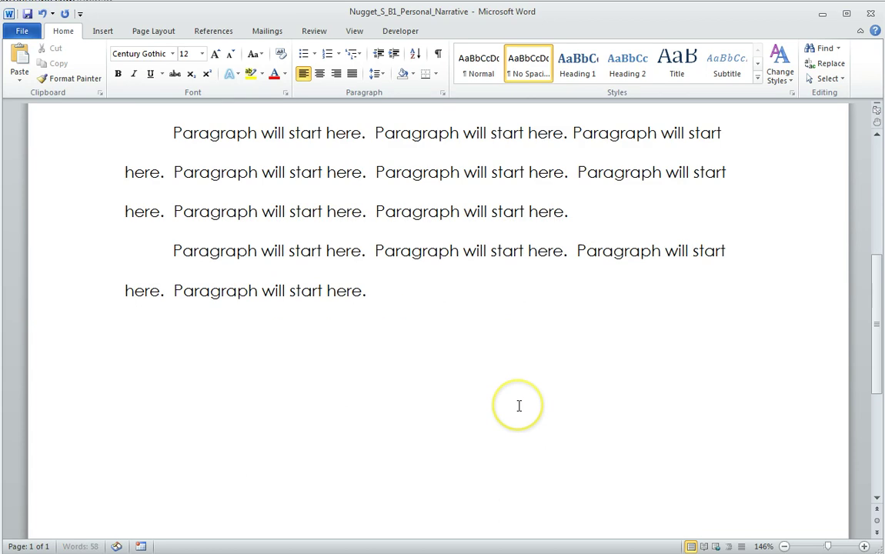
scroll(529, 407, "up", 10)
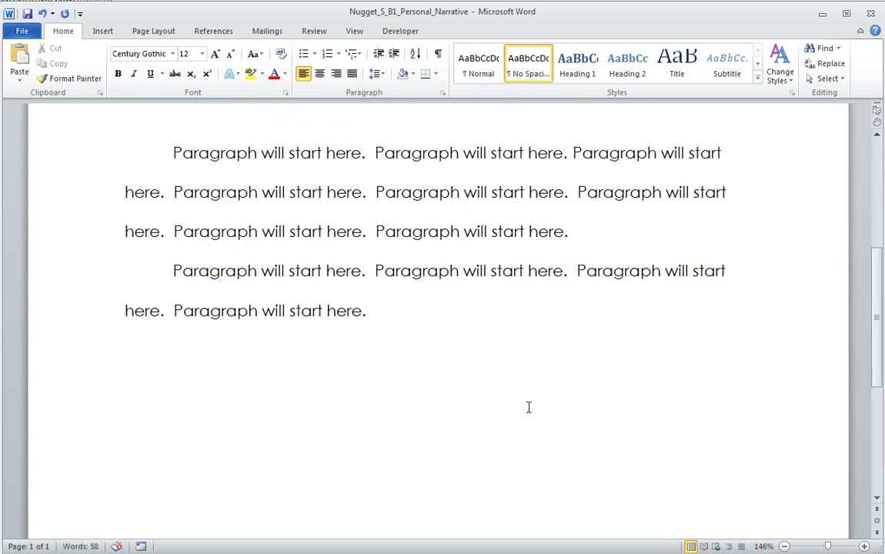
Browse the Insert tab's Page Number placement options, then close the menu without adding any.
left_click(585, 415)
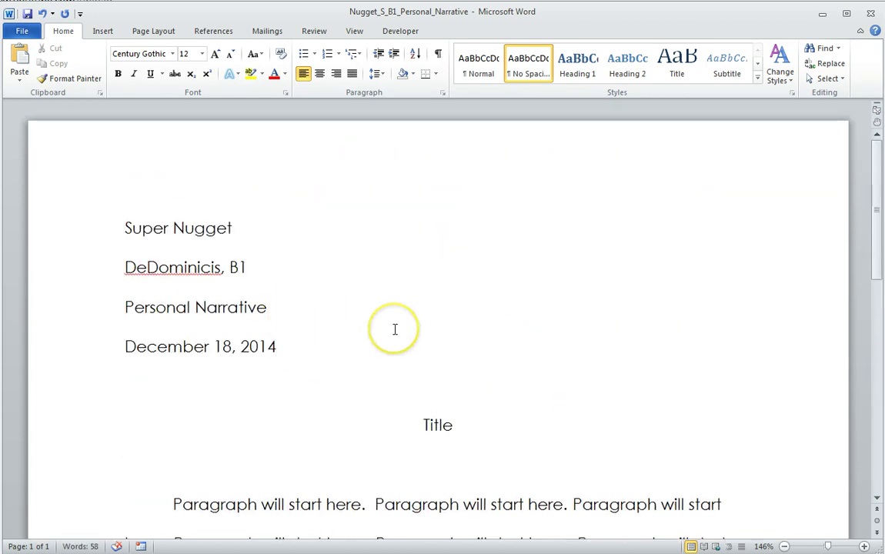
left_click(94, 32)
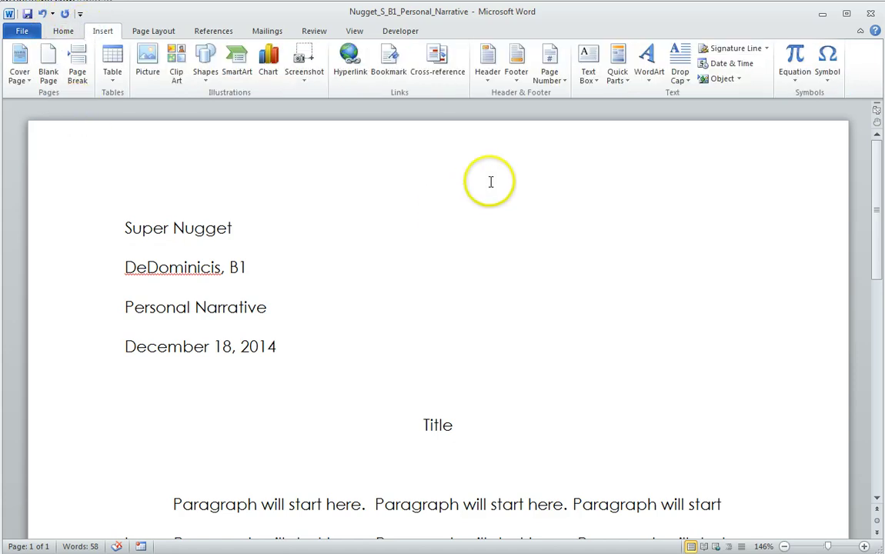
left_click(566, 82)
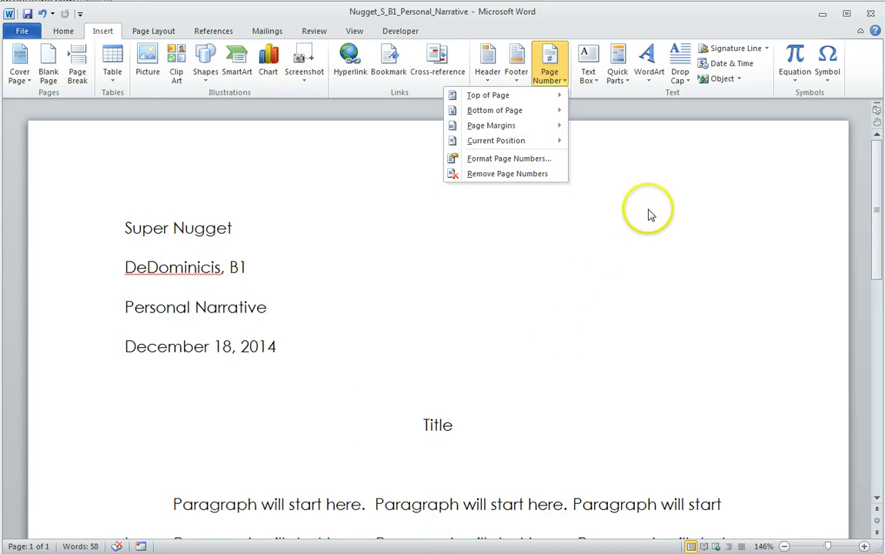
left_click(506, 326)
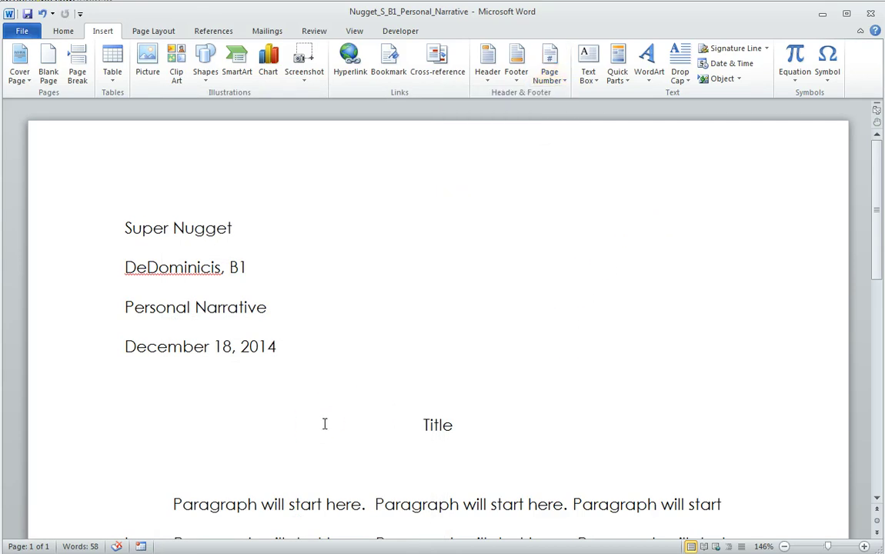
Save the completed essay as Nugget_S_B1_Personal_Narrative from the Quick Access Toolbar.
left_click(27, 14)
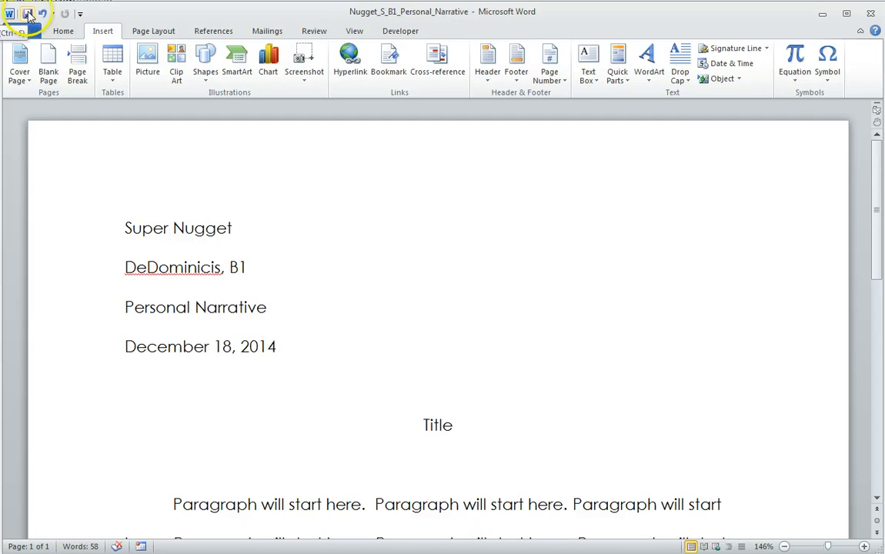
left_click(531, 276)
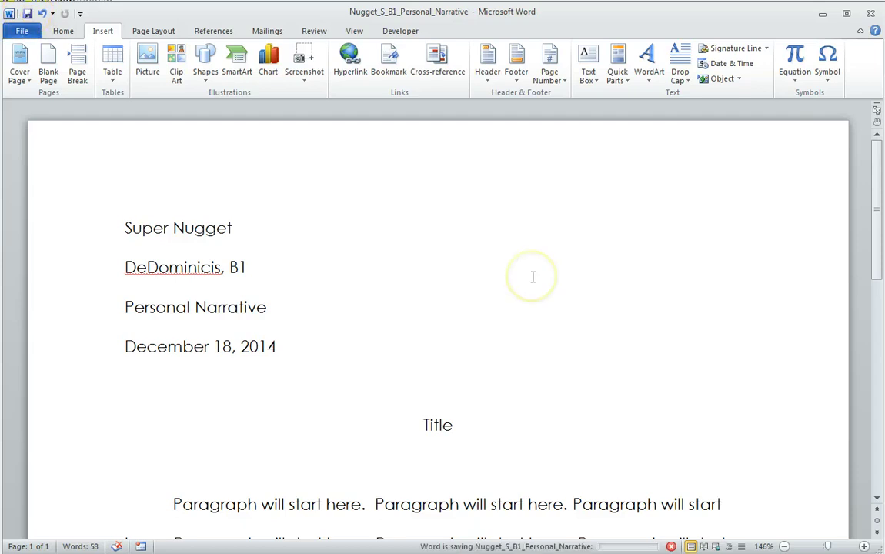